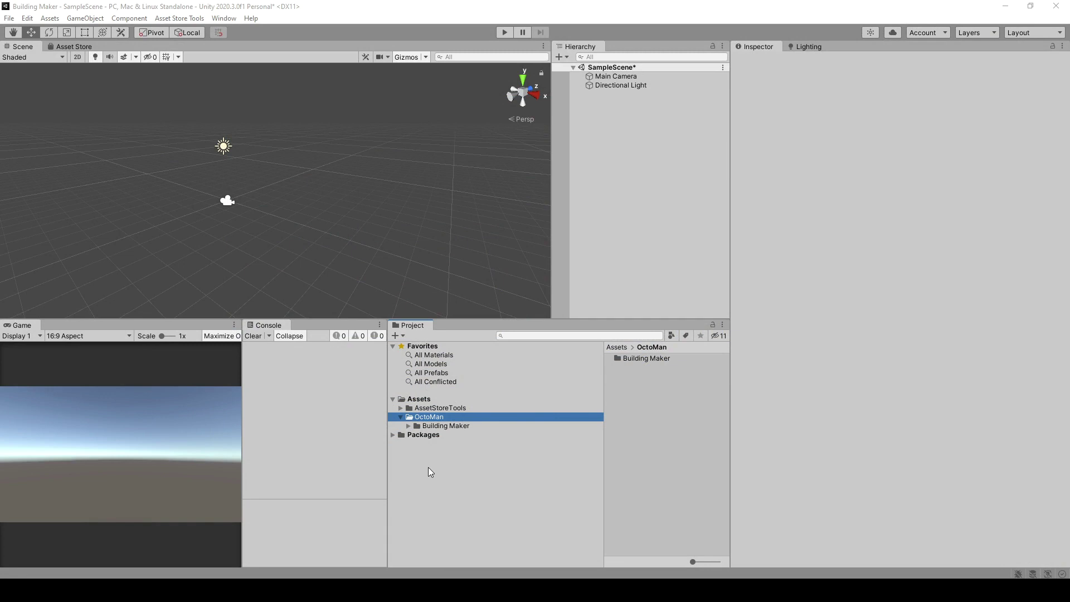
Step: Show the contents of the OctoMan/Building Maker folder in the Project window
left_click(452, 427)
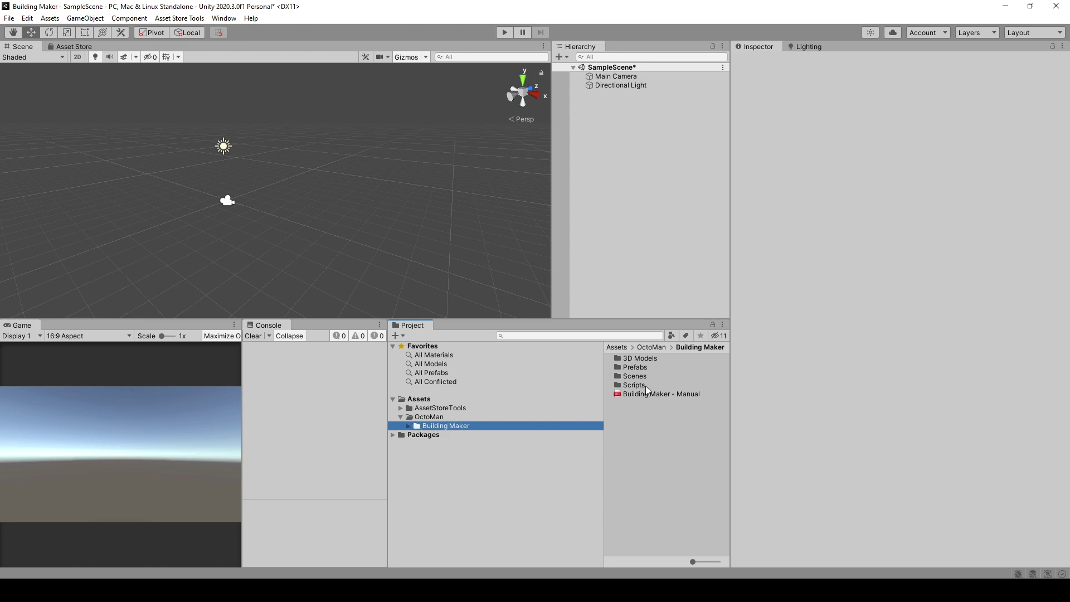
Step: Drag the Building Maker prefab from Prefabs > Building Maker Prefab into the scene
double_click(634, 366)
left_click(635, 362)
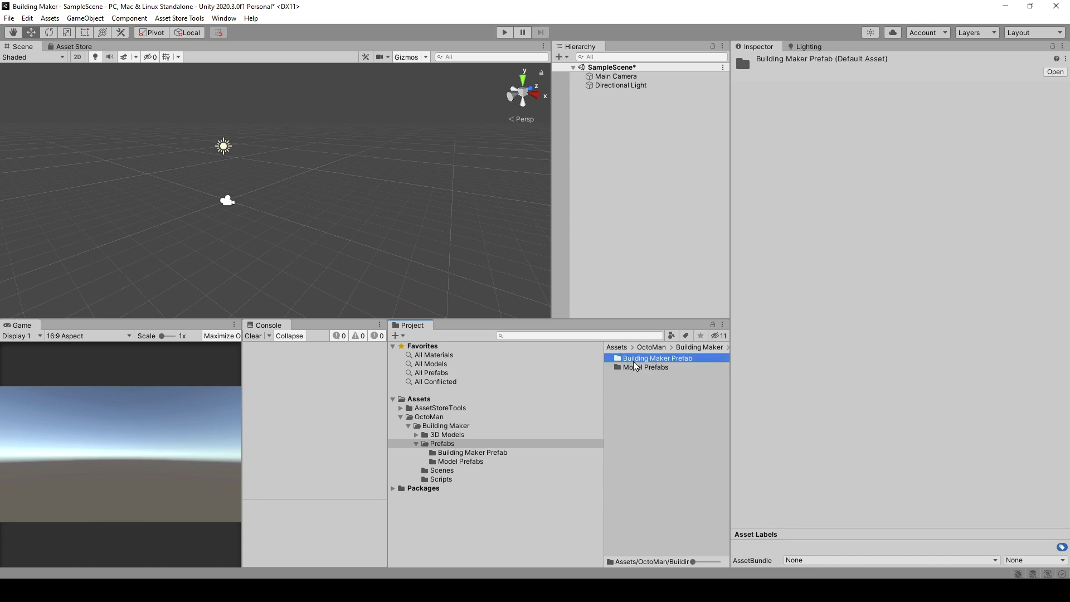
double_click(683, 362)
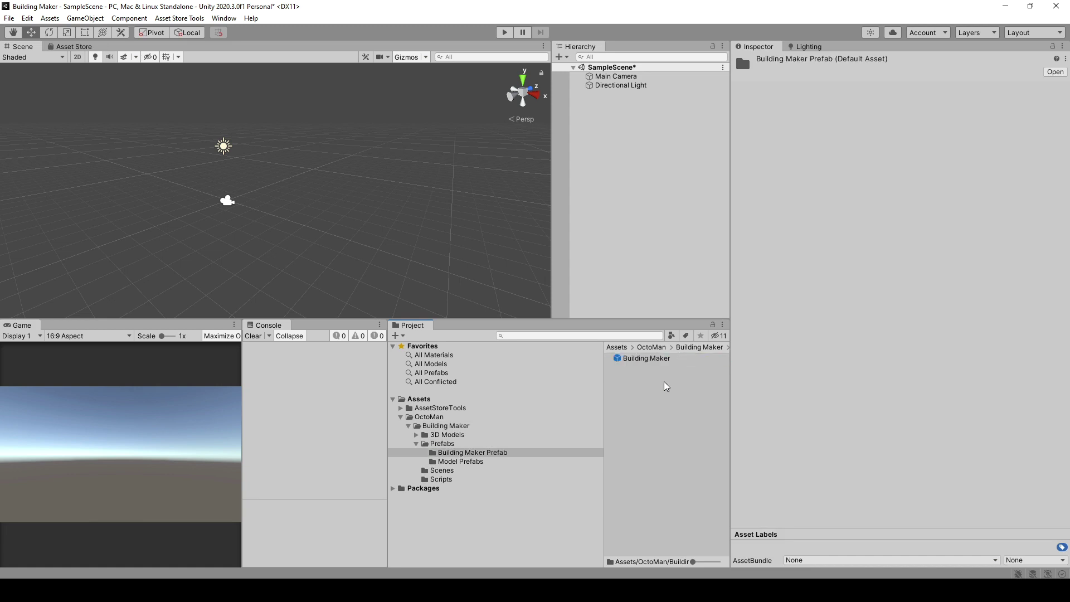
left_click_drag(639, 359, 659, 254)
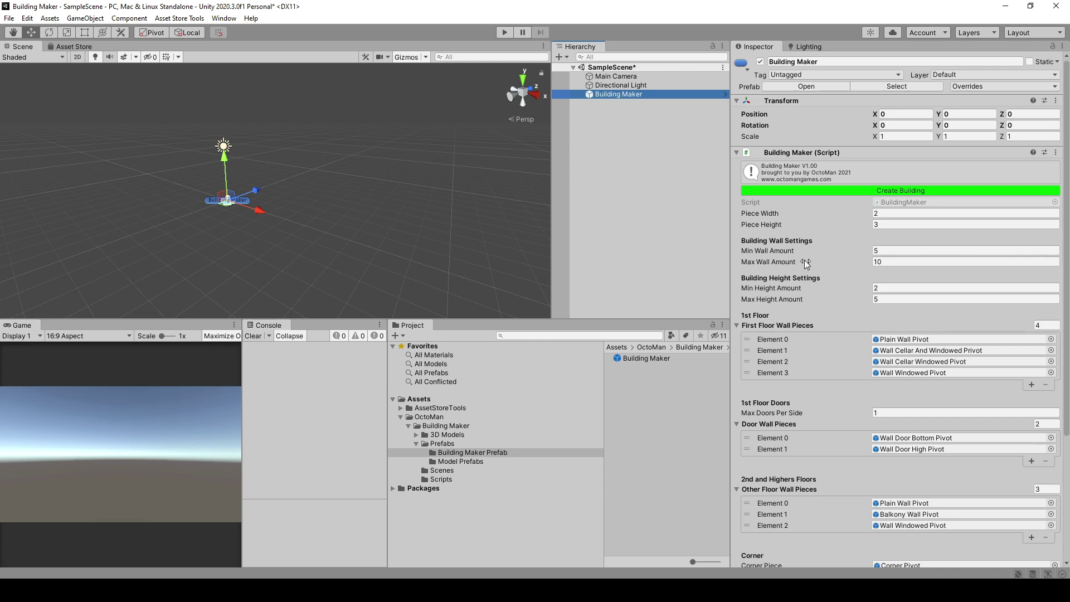
Step: Set the Building Maker's Min Wall Amount to 2 and Max Wall Amount to 5
left_click(894, 251)
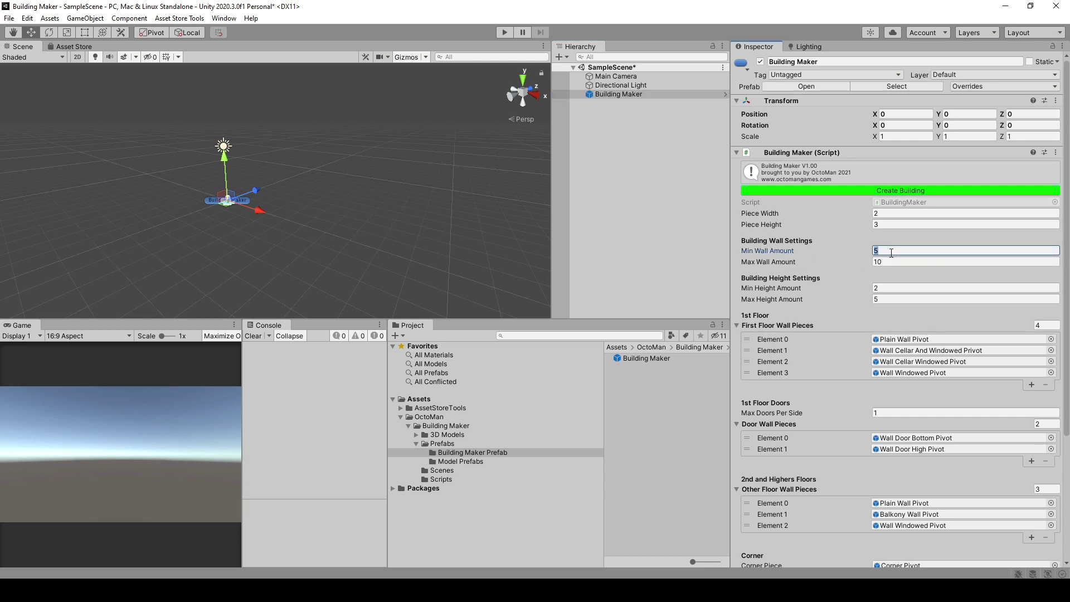
type("1")
key("Tab")
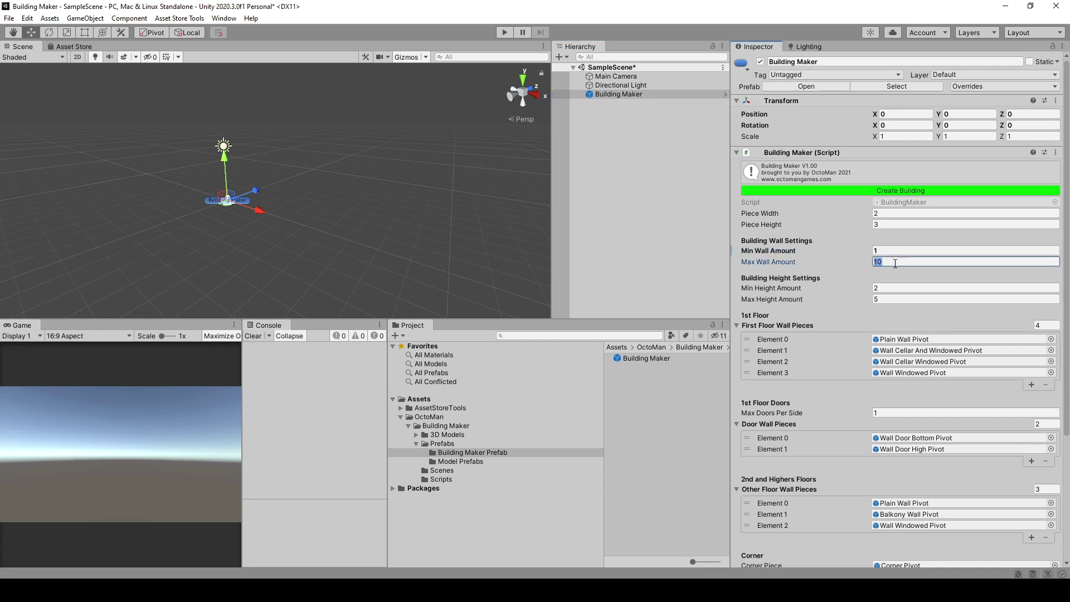
type("5")
left_click(883, 252)
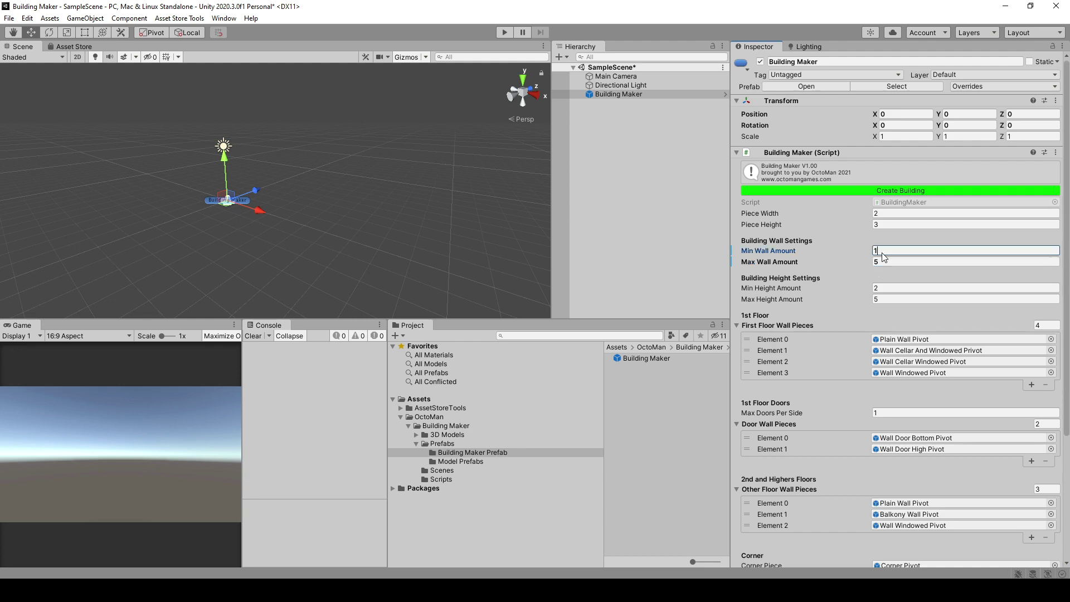
type("2")
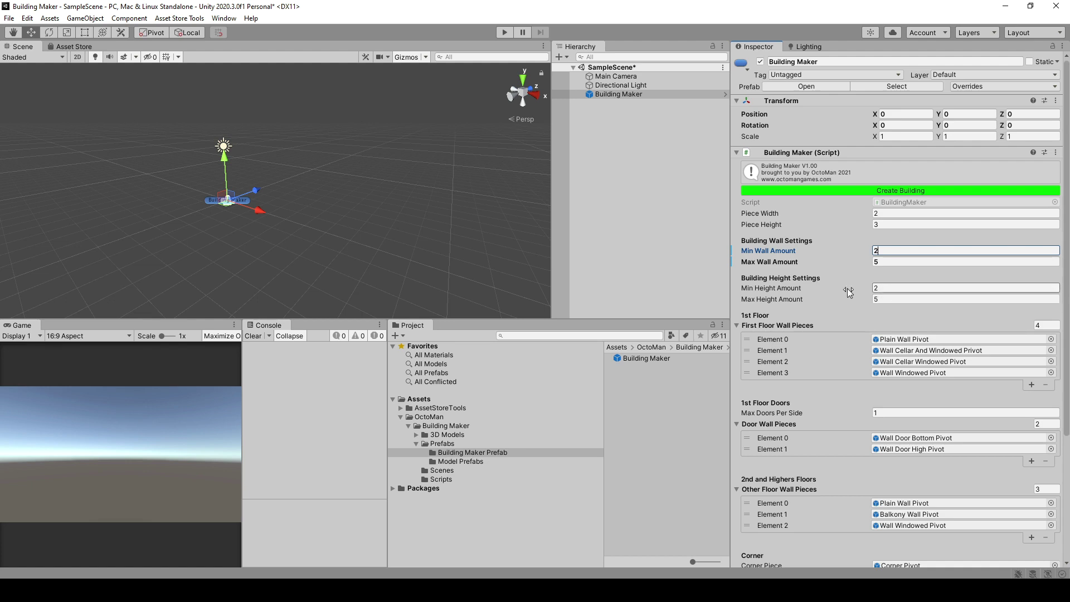
scroll(769, 295, "down", 3)
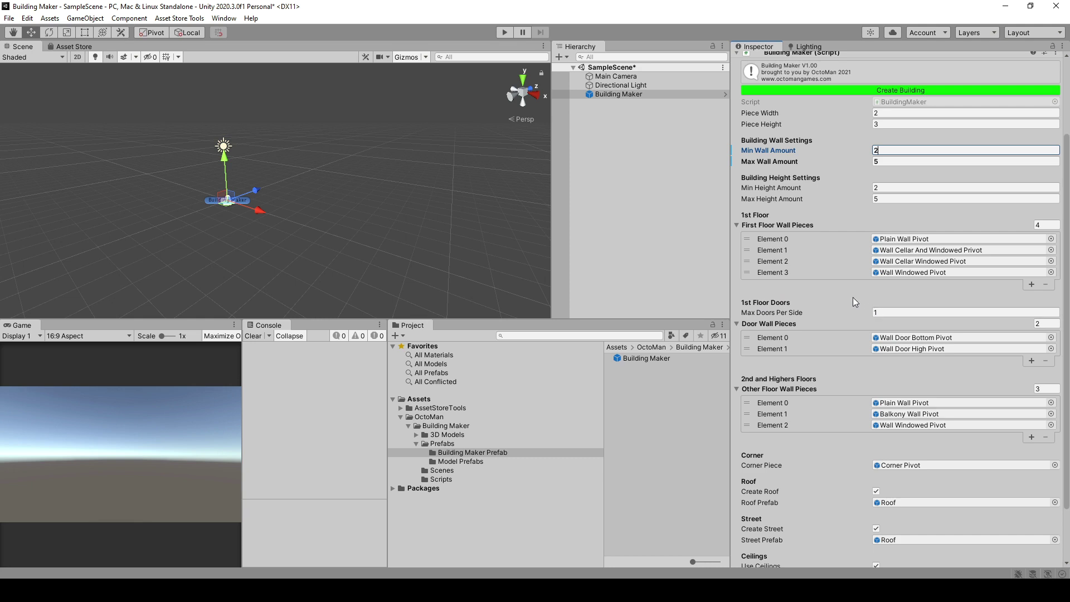
Step: Enter 5 in the Building Maker's Max Doors Per Side field
left_click(906, 312)
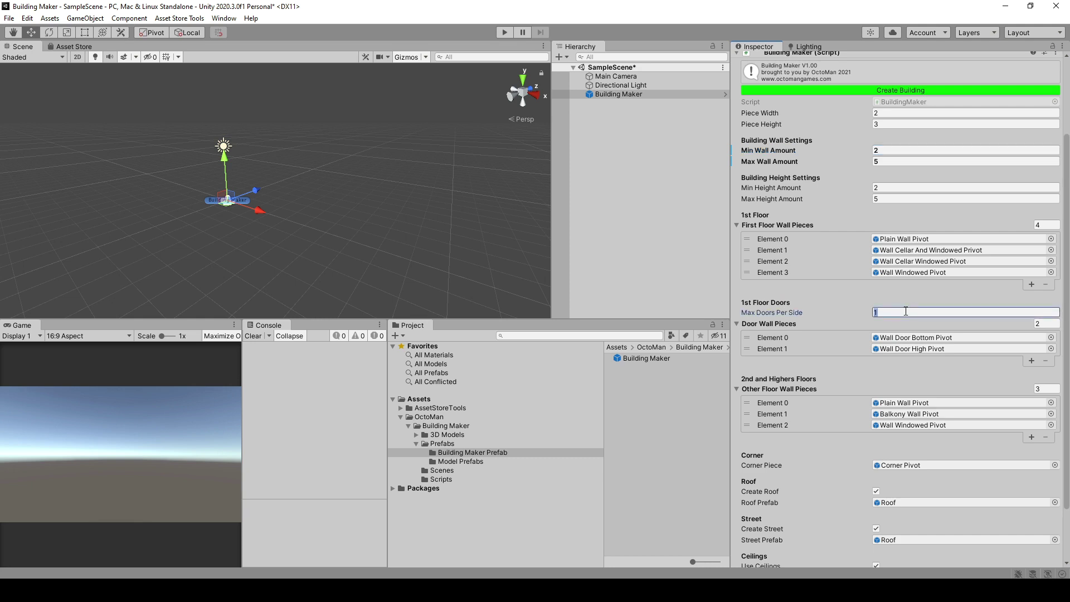
type("5")
key("BackSpace")
scroll(864, 362, "down", 3)
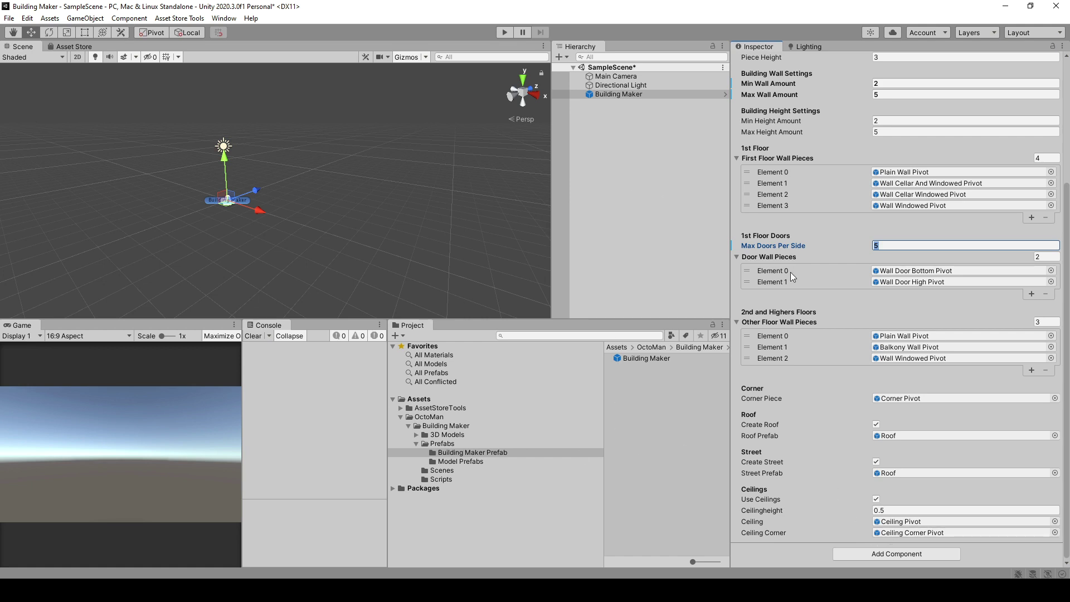
scroll(823, 370, "up", 5)
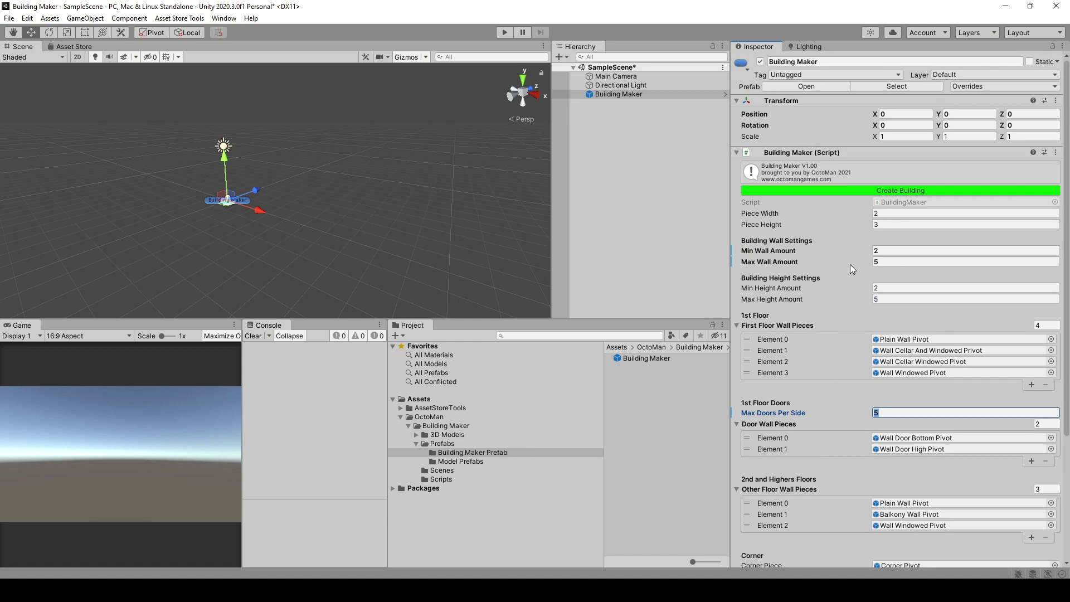
Step: Generate a building with Create Building and orbit the Scene view around it
left_click(886, 190)
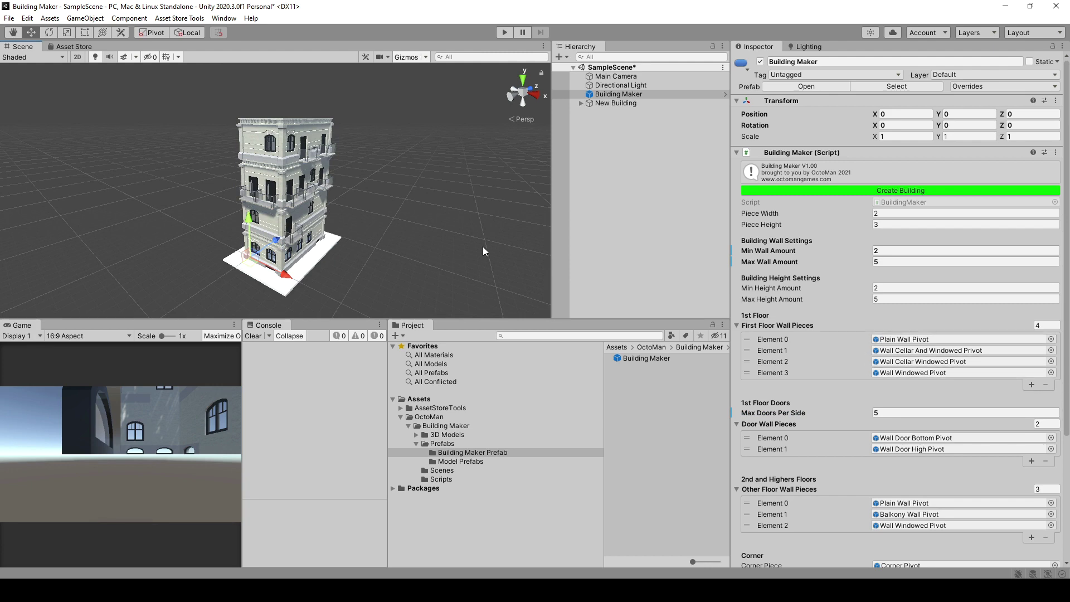
scroll(386, 238, "up", 3)
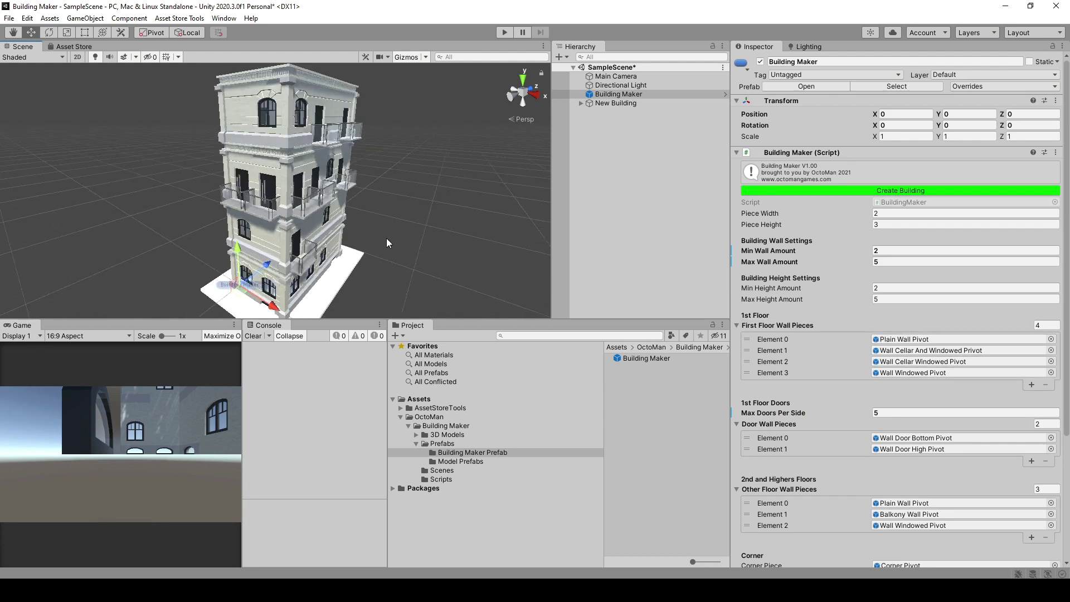
middle_click_drag(387, 239, 383, 189)
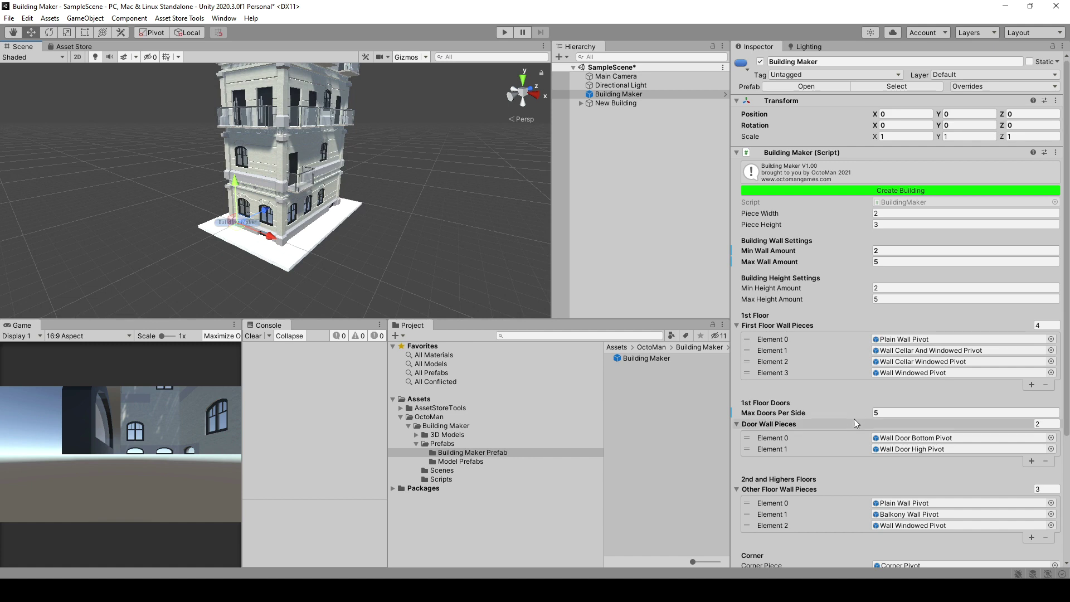
left_click(876, 414)
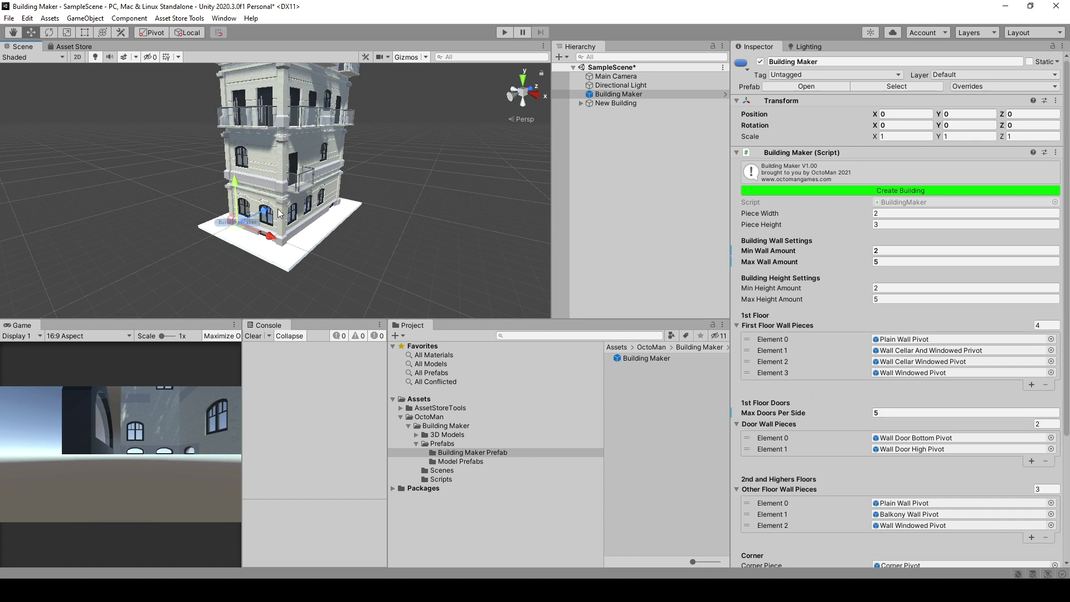
left_click_drag(365, 194, 603, 162, "alt")
Step: Select the generated New Building in the Hierarchy and recentre the view
left_click(823, 189)
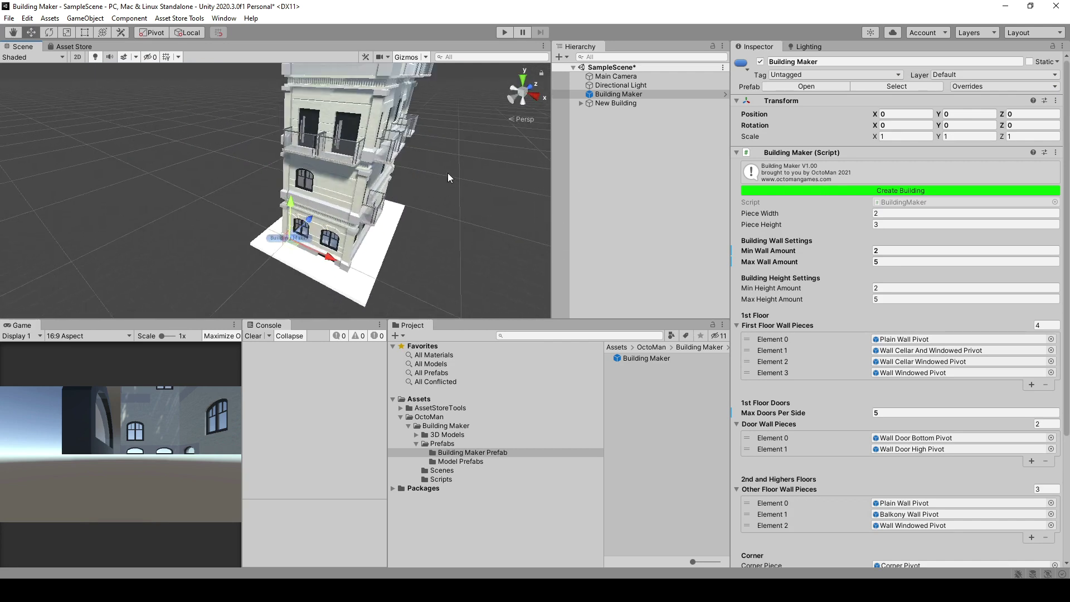
left_click(616, 103)
middle_click_drag(397, 159, 379, 160)
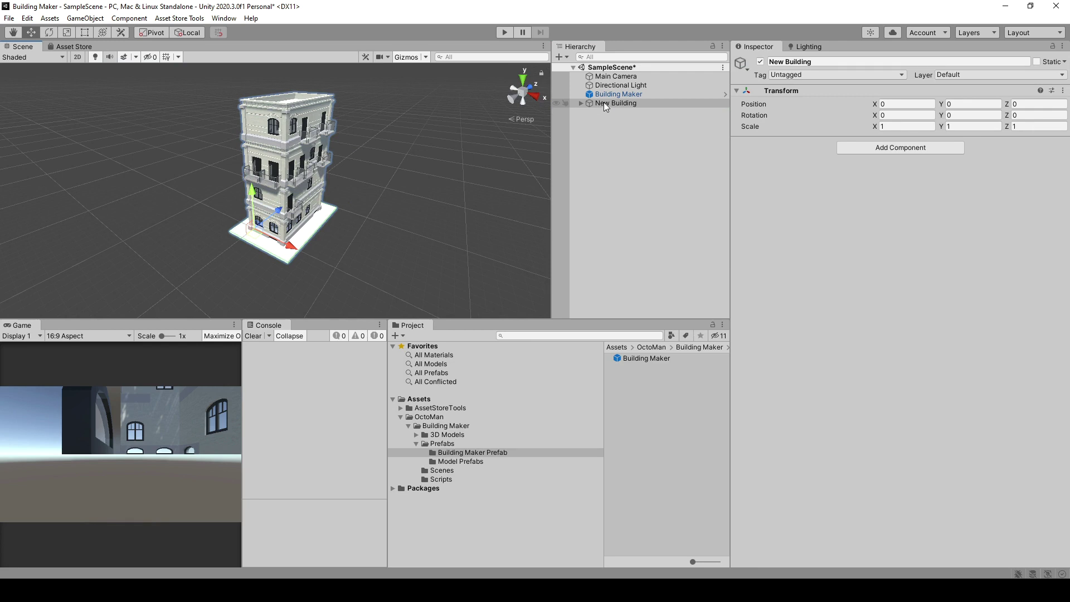
Step: Expand New Building in the Hierarchy to inspect its generated pieces
left_click(581, 104)
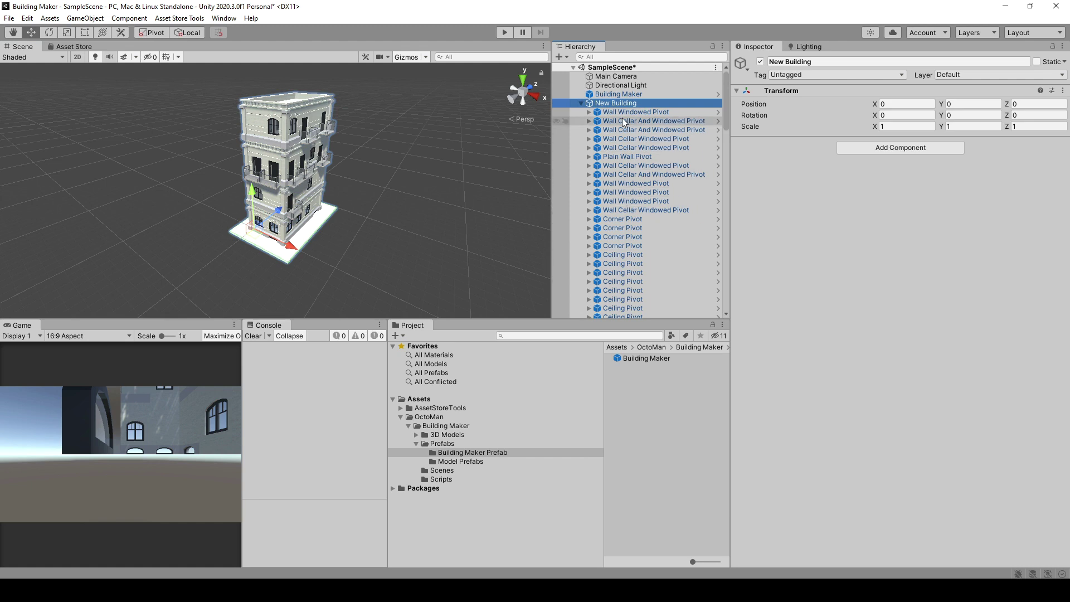
scroll(659, 205, "down", 10)
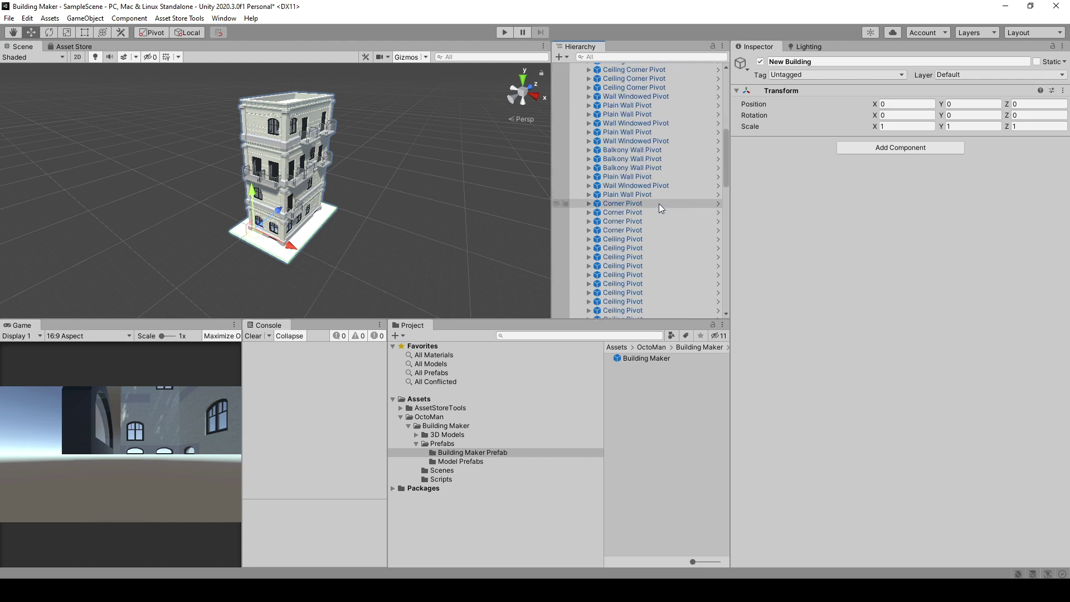
scroll(660, 207, "up", 5)
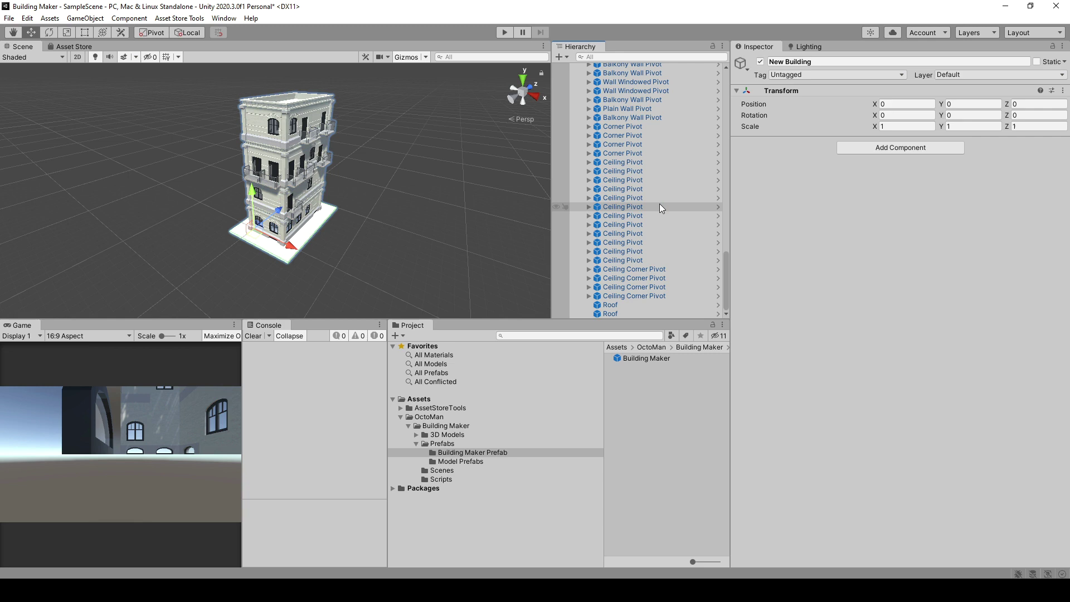
scroll(660, 202, "up", 10)
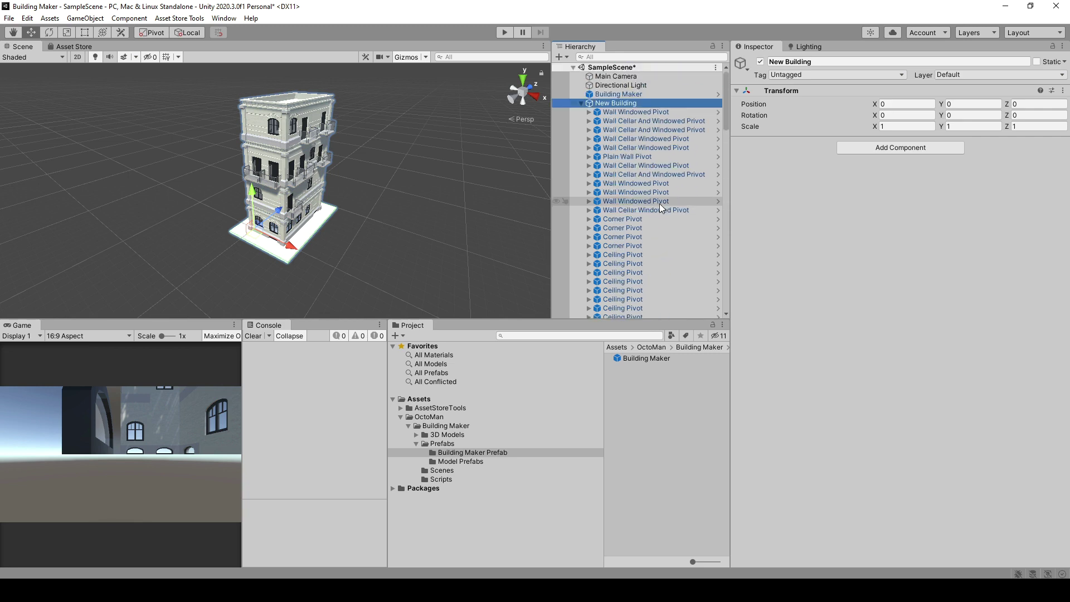
left_click(623, 96)
left_click(623, 103)
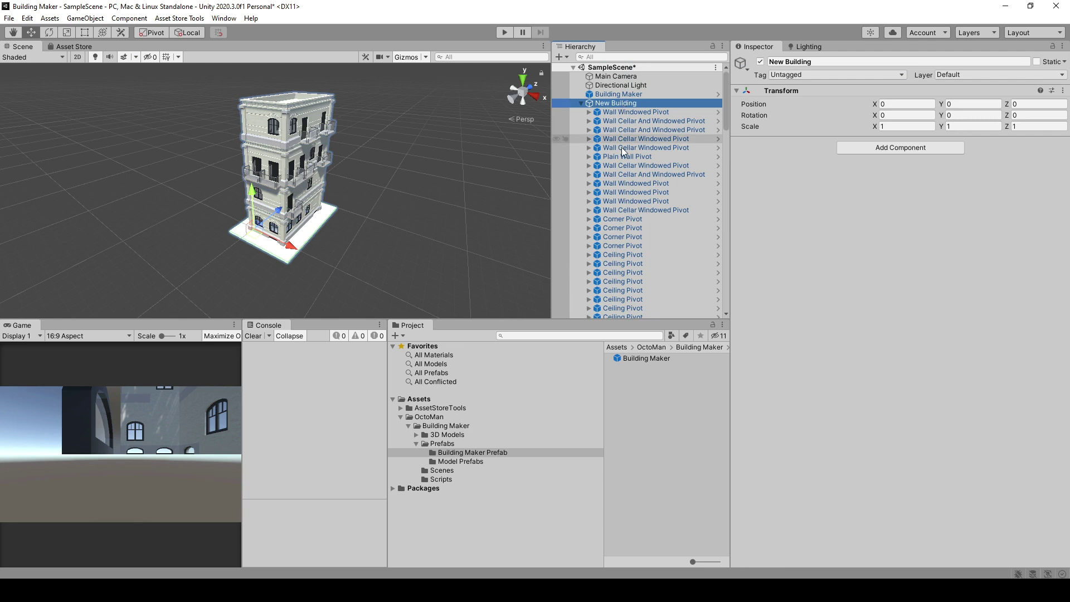
left_click(623, 96)
left_click(623, 104)
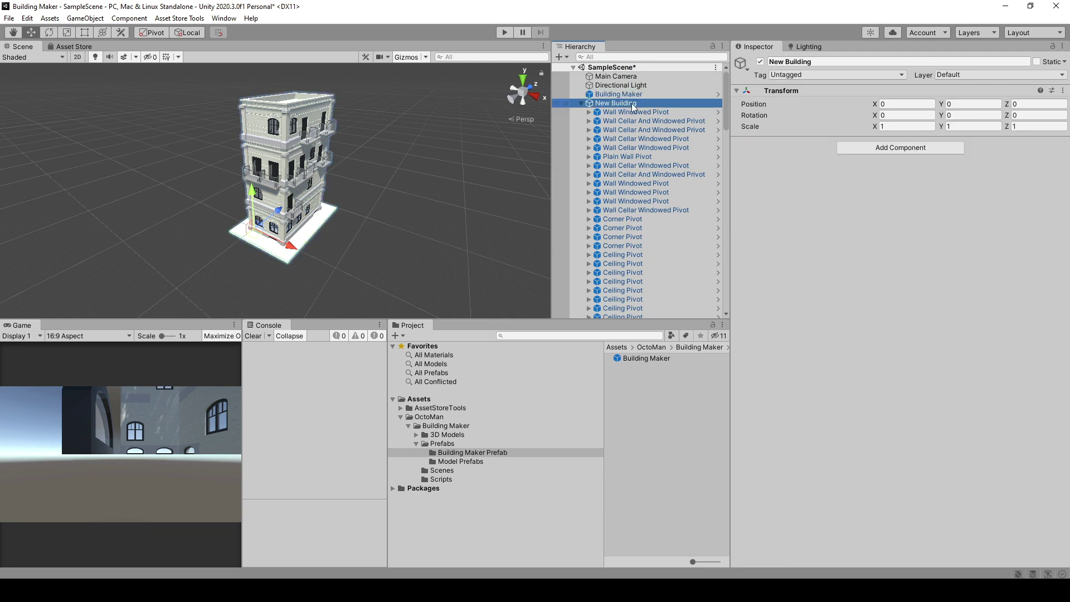
left_click(582, 103)
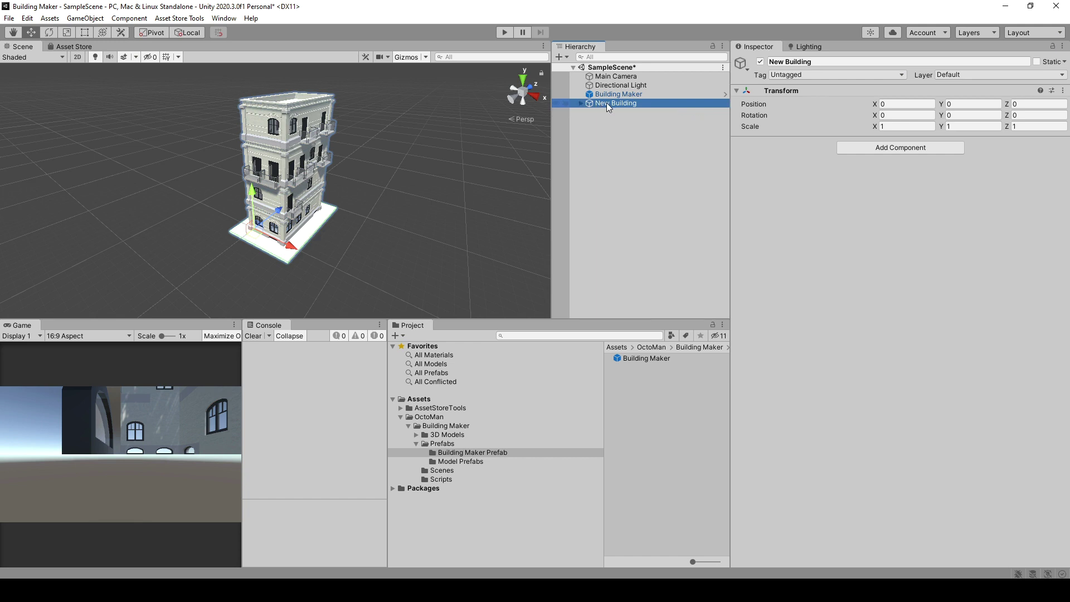
Step: Delete New Building and generate a fresh one from Building Maker
key("Delete")
left_click(611, 95)
left_click(781, 191)
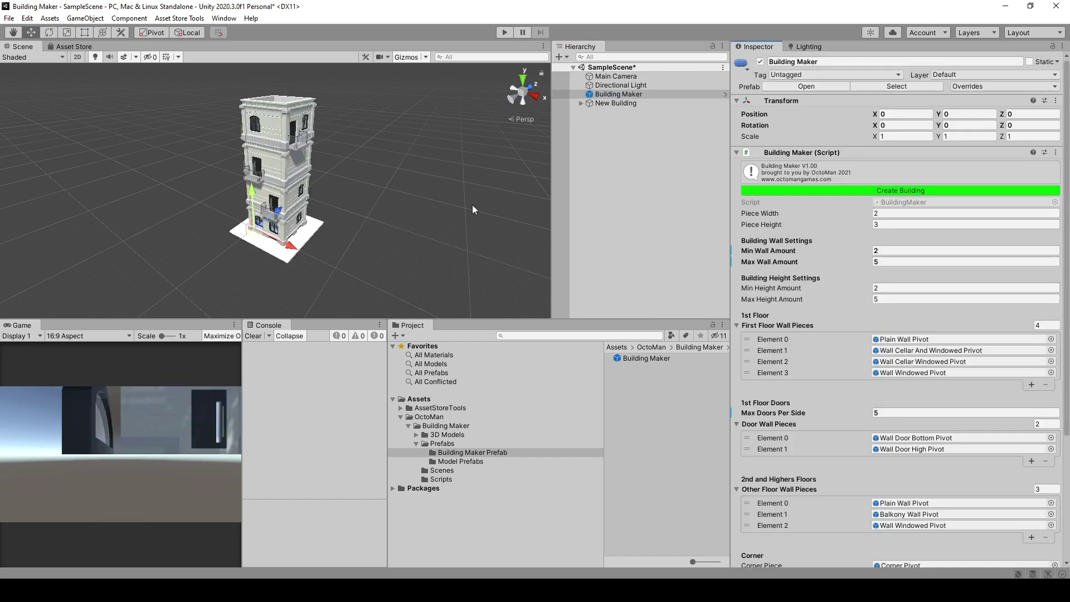
Step: Generate several more buildings with repeated Create Building presses
left_click(831, 191)
left_click(831, 191)
left_click(830, 191)
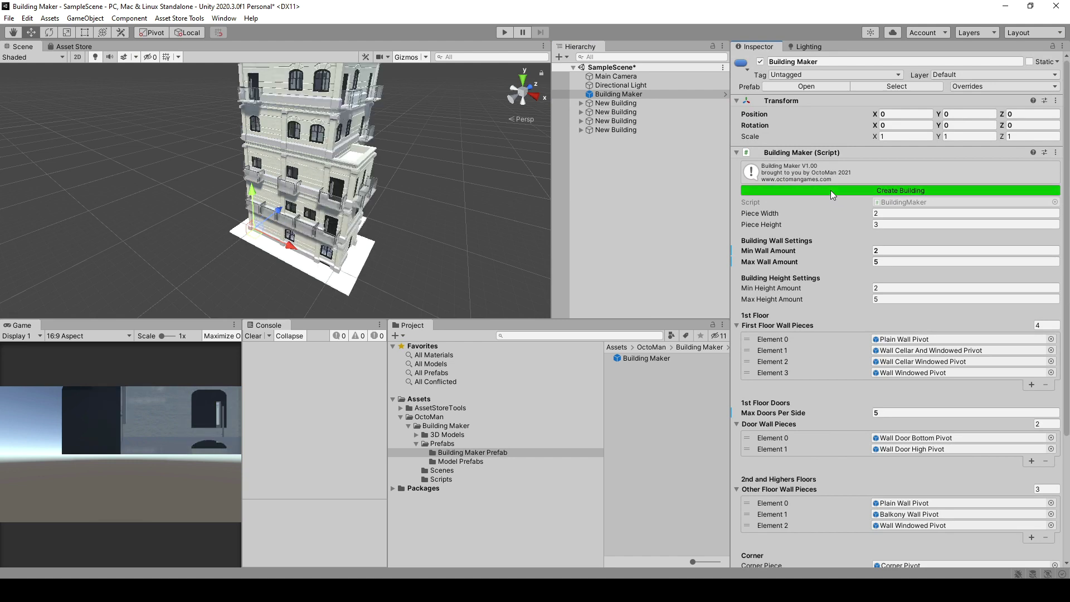
left_click(830, 190)
left_click(831, 189)
left_click(821, 191)
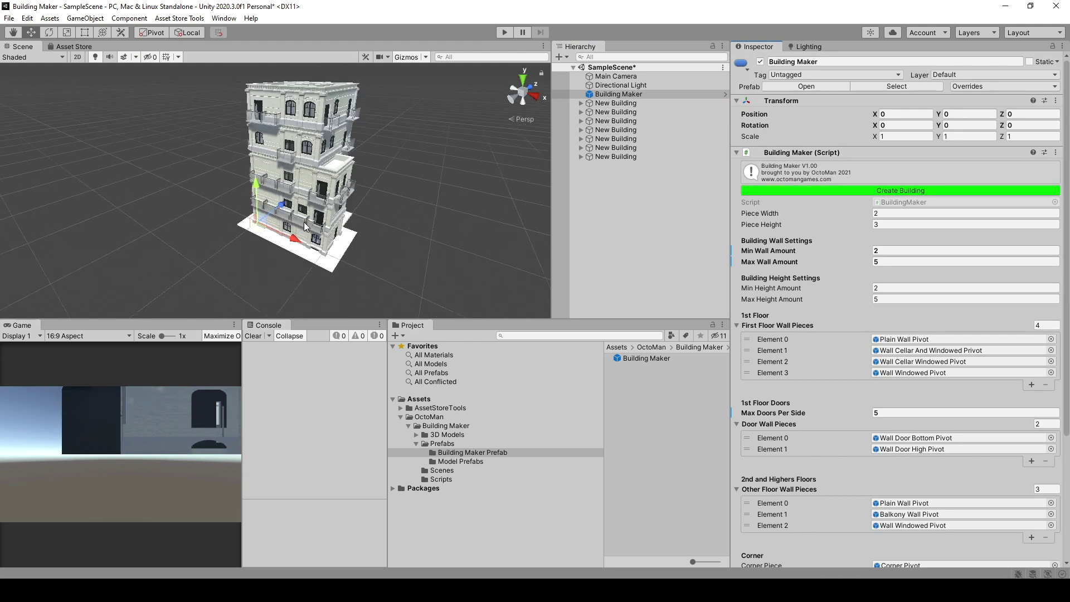
Step: Move the newest building to the right and another one to the left
left_click(602, 156)
left_click_drag(446, 195, 245, 156, "alt")
left_click_drag(220, 193, 447, 195)
scroll(447, 196, "up", 2)
scroll(368, 215, "up", 2)
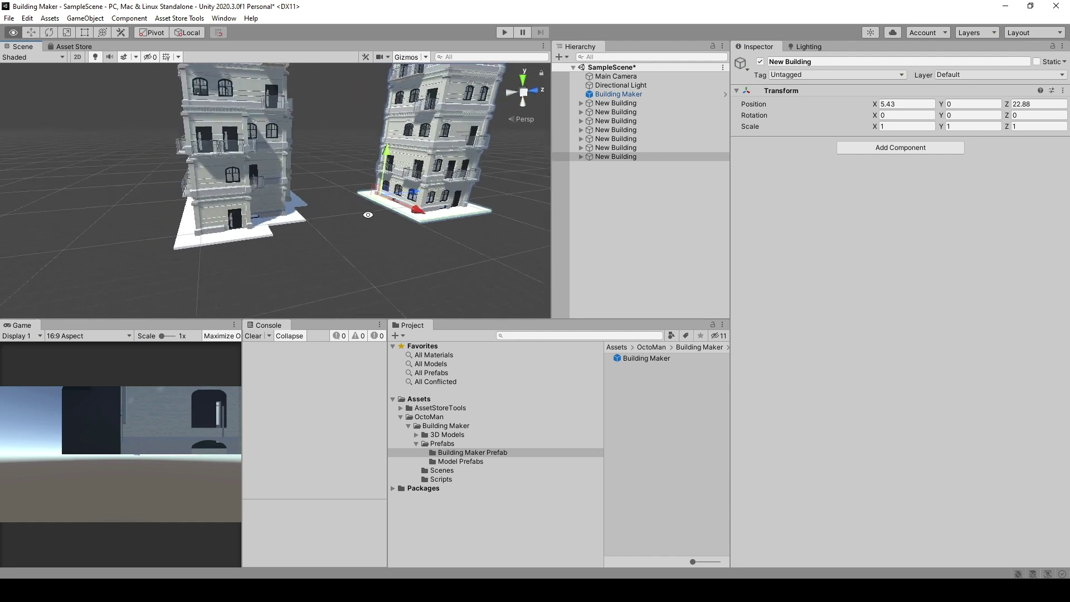
left_click_drag(368, 215, 454, 253, "alt")
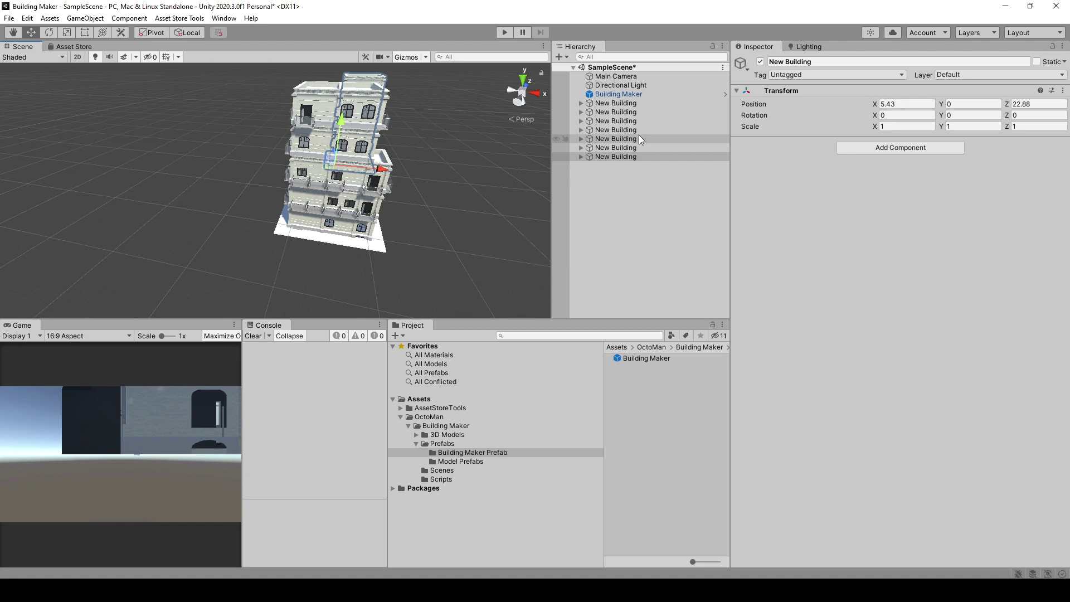
left_click(639, 138)
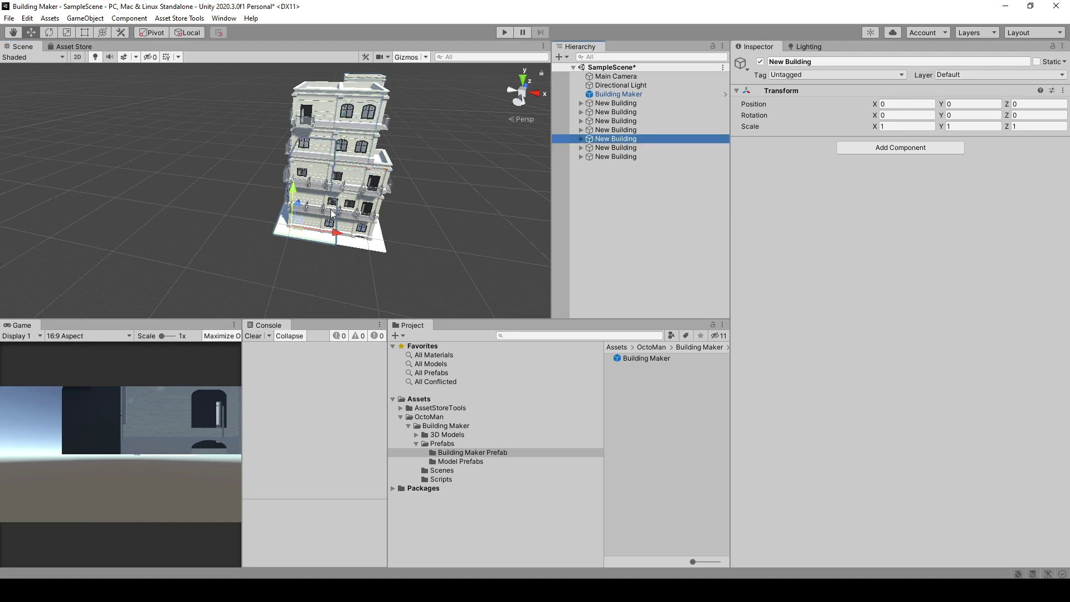
left_click_drag(335, 230, 239, 220)
scroll(240, 220, "up", 2)
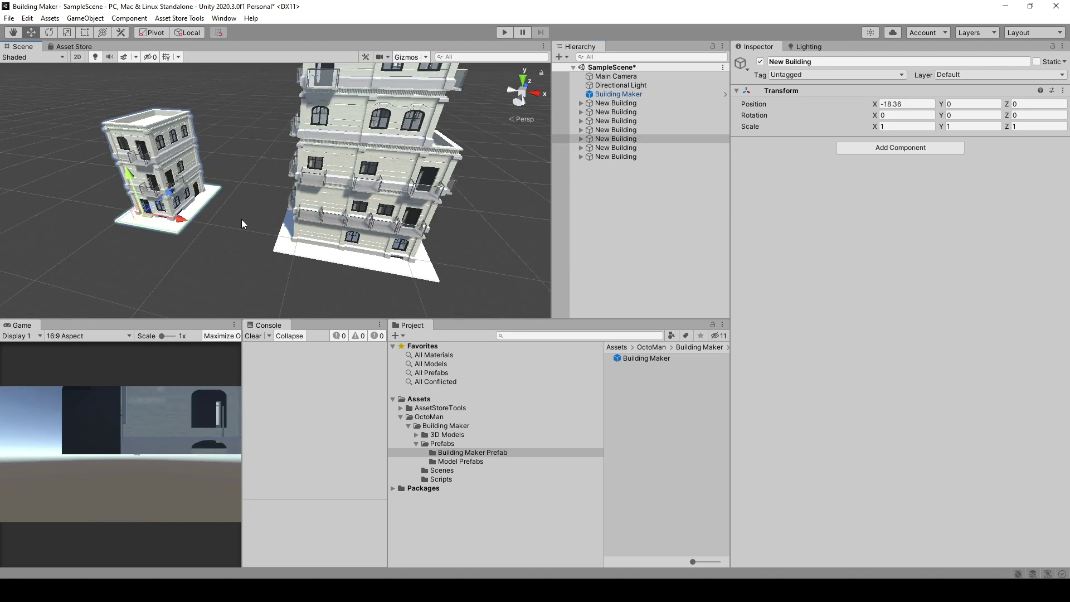
scroll(242, 219, "up", 2)
scroll(483, 172, "down", 4)
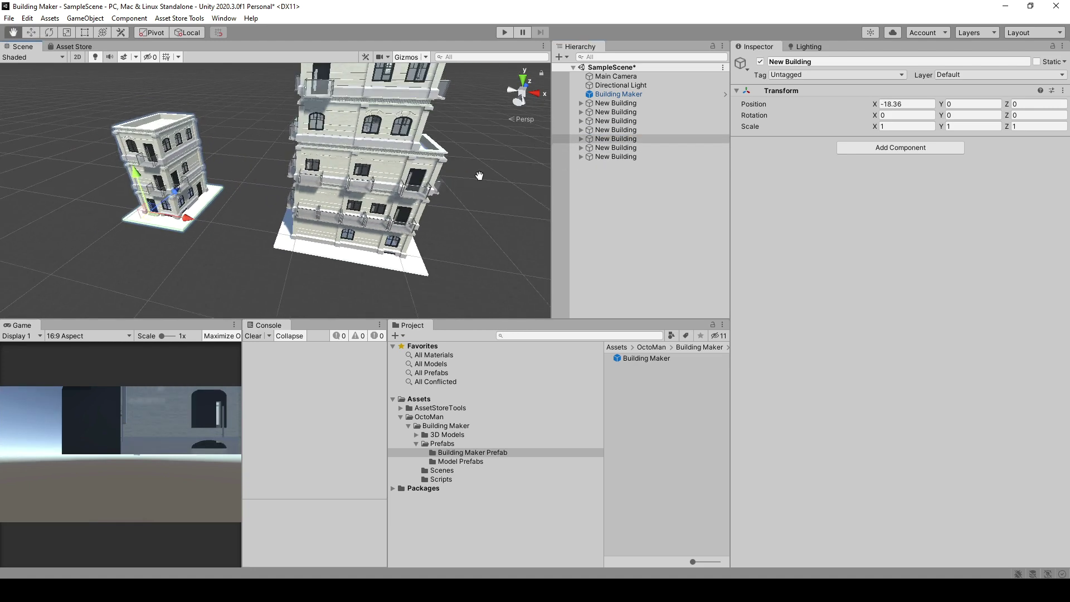
left_click_drag(477, 172, 373, 211, "alt")
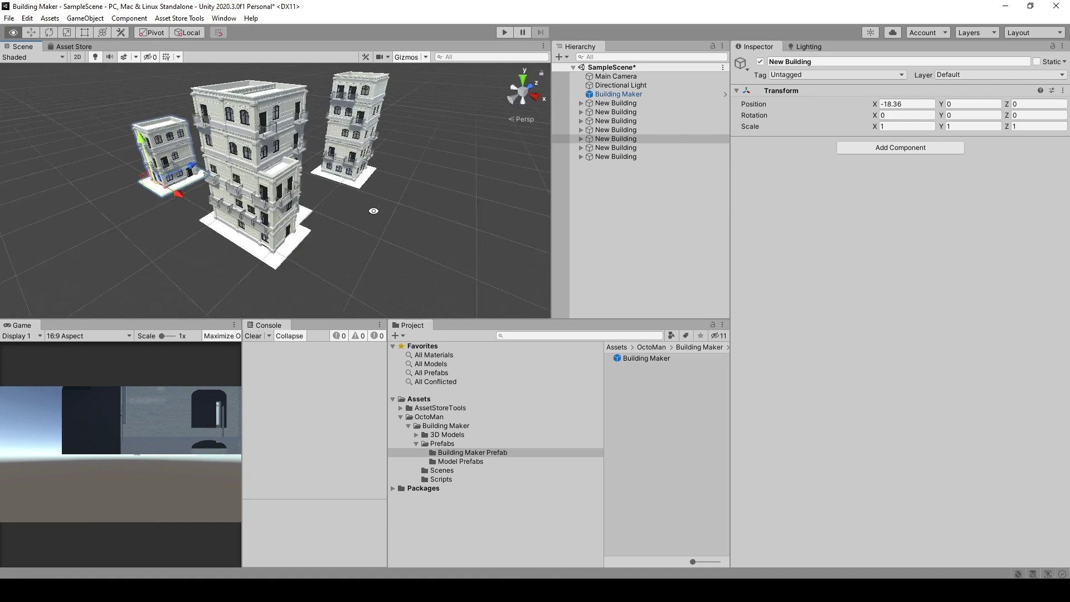
Step: Move the three remaining origin buildings to the front left and right
left_click(608, 148)
left_click(613, 130)
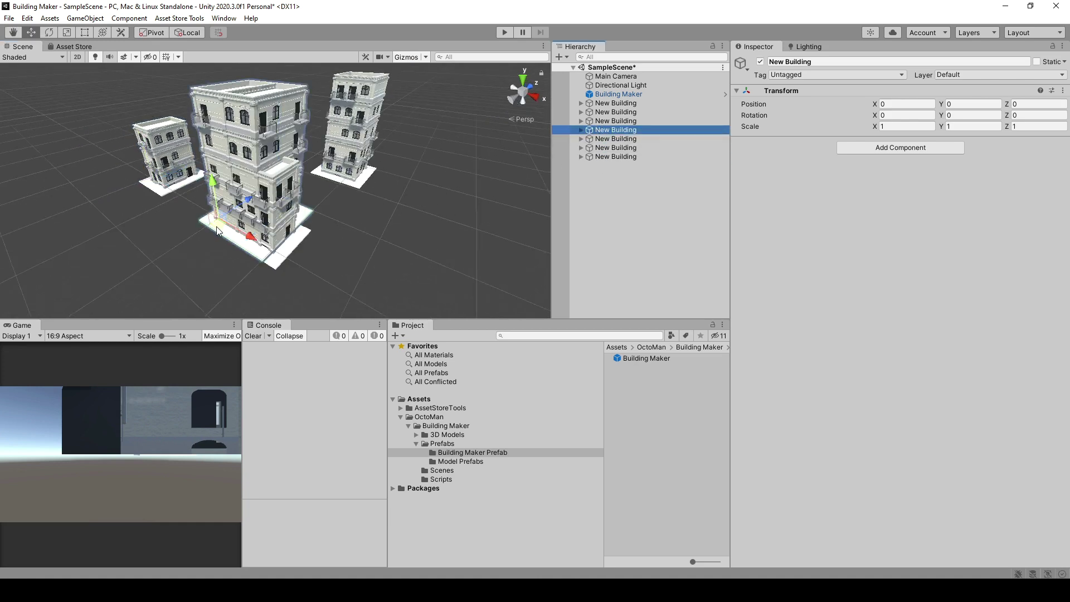
left_click_drag(217, 231, 126, 215)
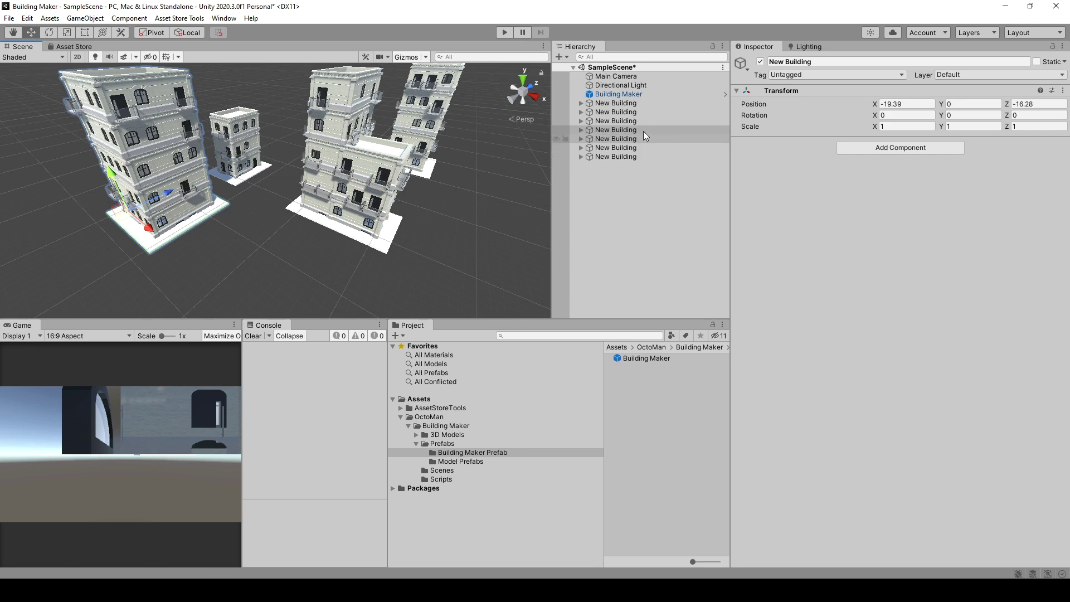
left_click(624, 121)
left_click_drag(309, 216, 16, 240)
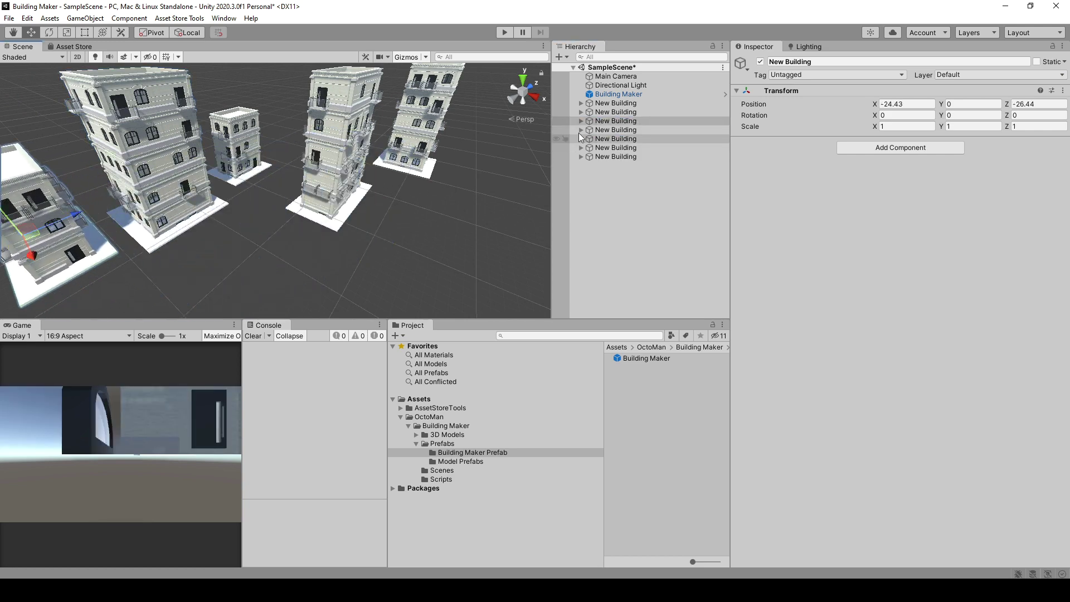
left_click(600, 112)
left_click_drag(306, 216, 417, 236)
scroll(417, 236, "down", 2)
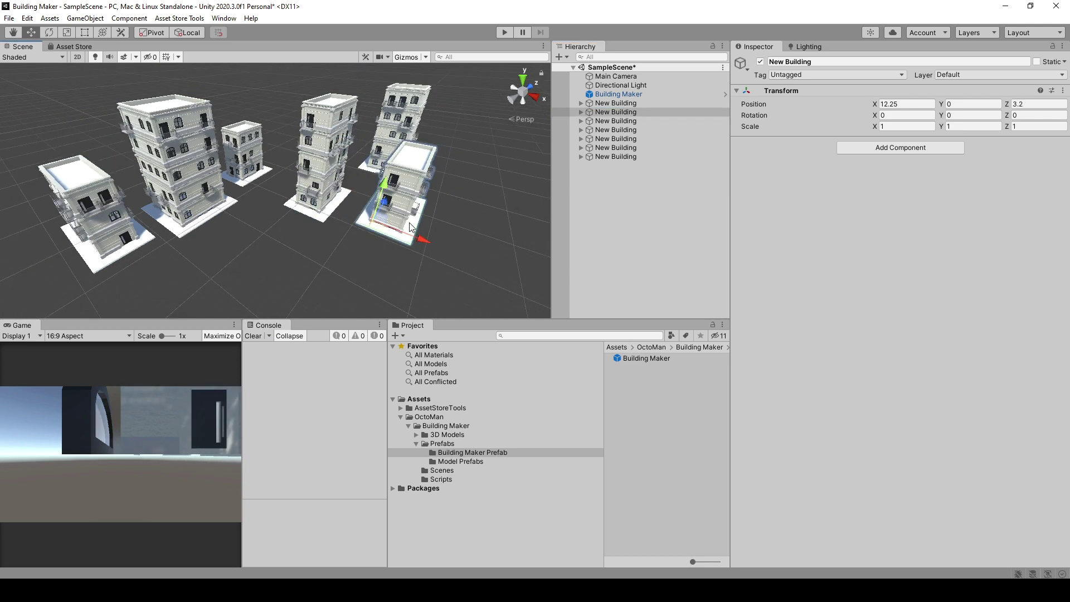
Step: Set the Building Maker's Min Wall Amount to 5 and Max Wall Amount to 10
left_click(638, 95)
left_click(904, 250)
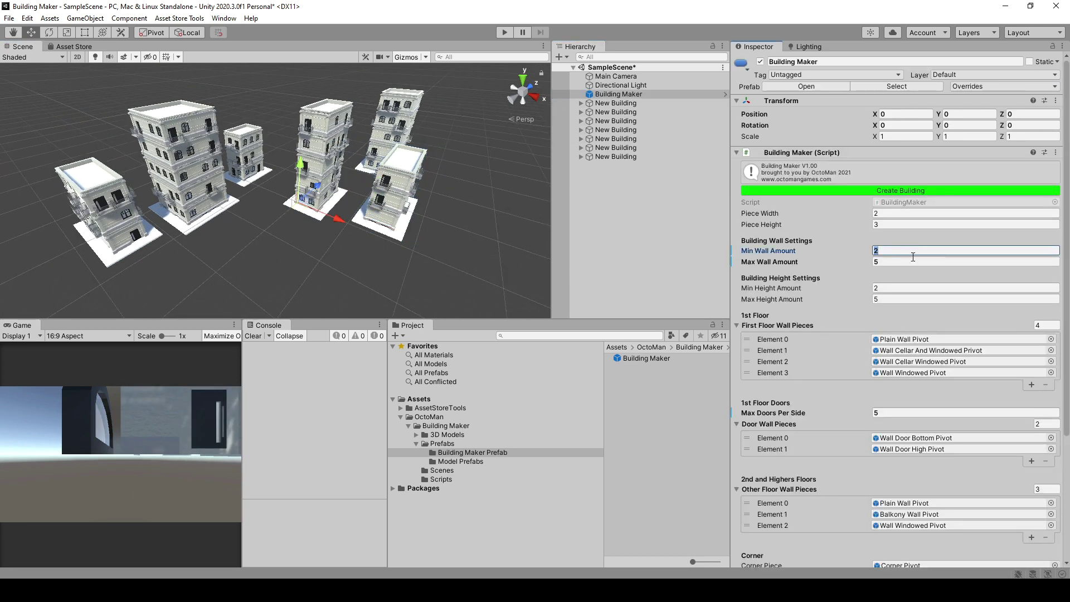
left_click(889, 286)
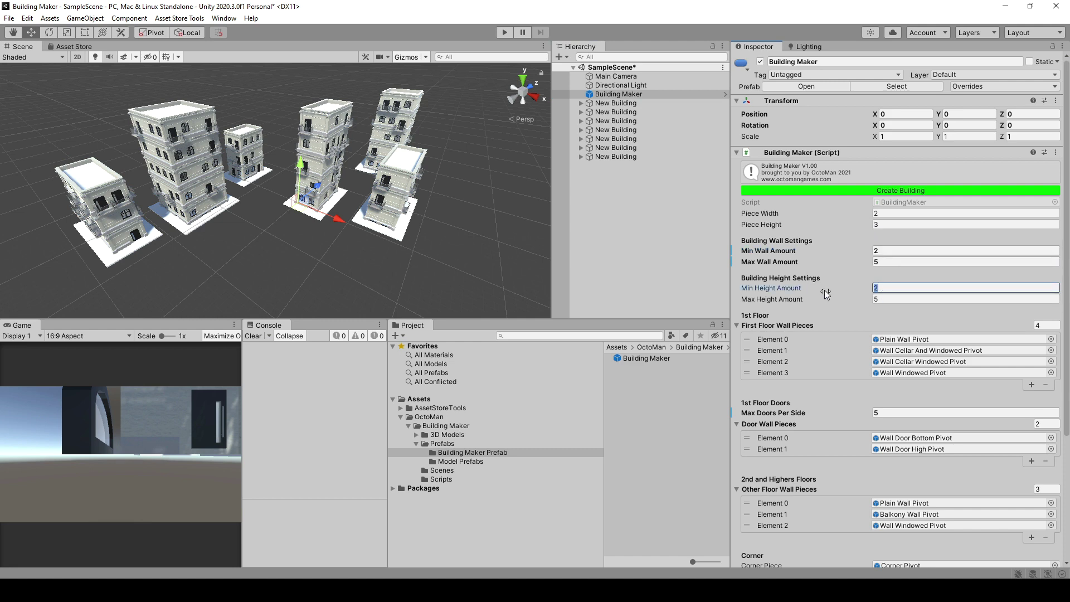
left_click(892, 251)
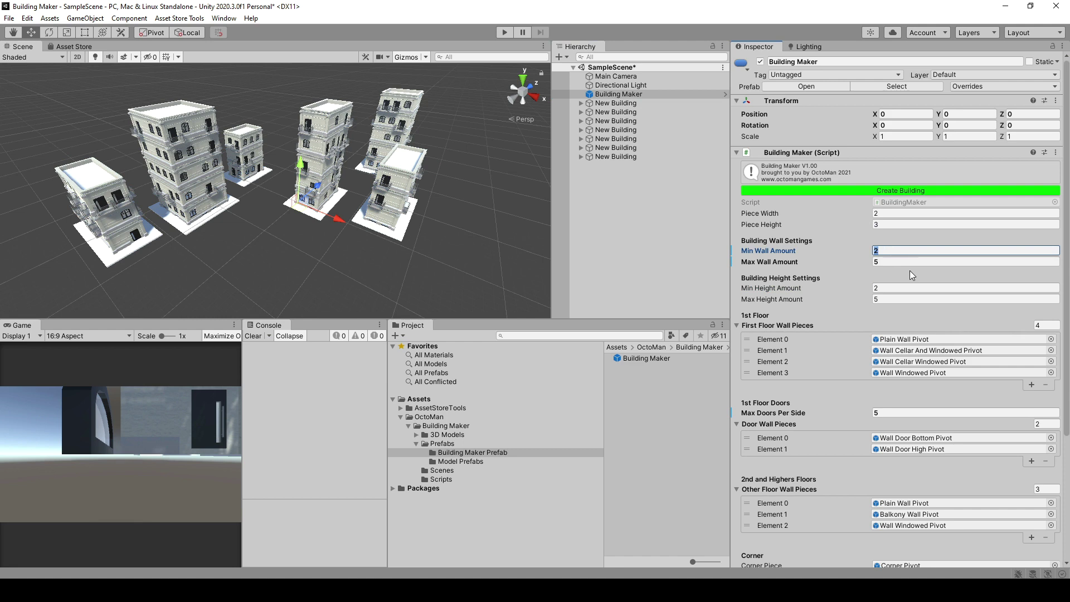
type("5")
left_click(898, 261)
type("10")
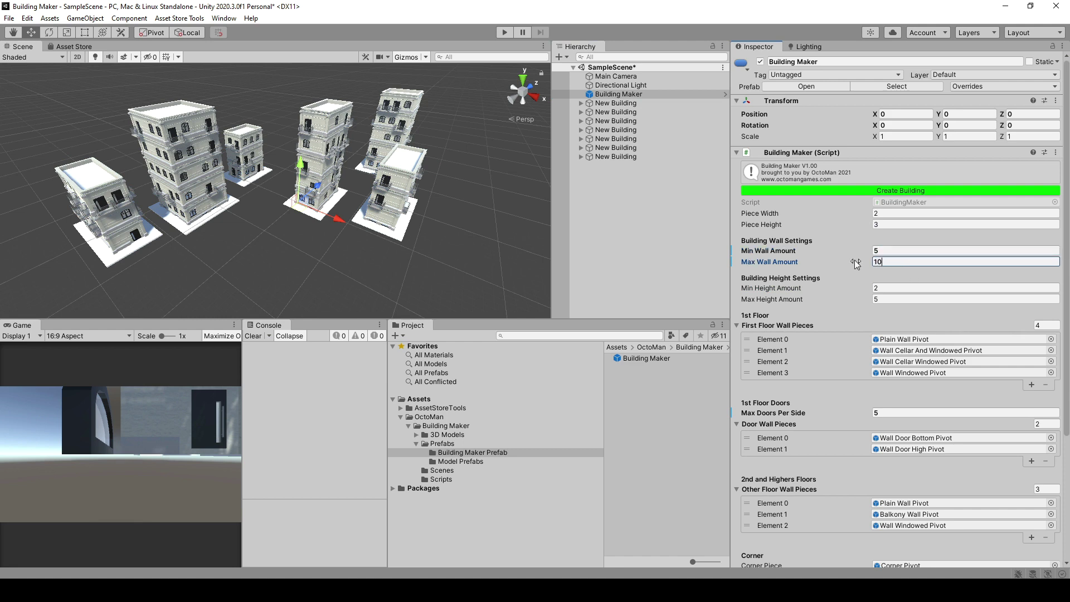
left_click(891, 254)
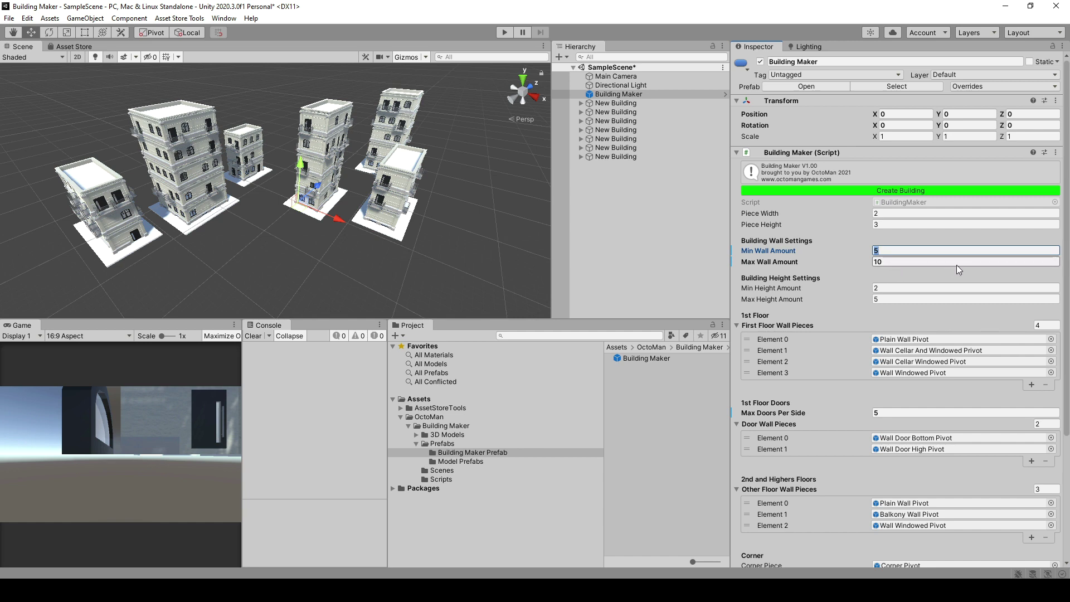
type("10")
Step: Generate a wider building and move it toward the front among the others
left_click(857, 191)
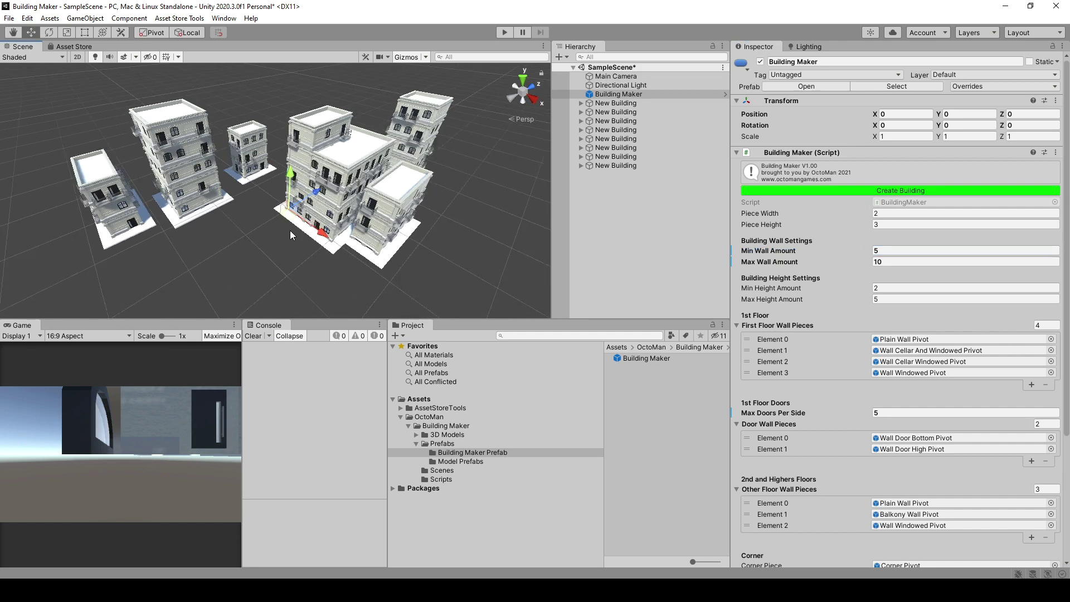
left_click_drag(289, 220, 169, 263)
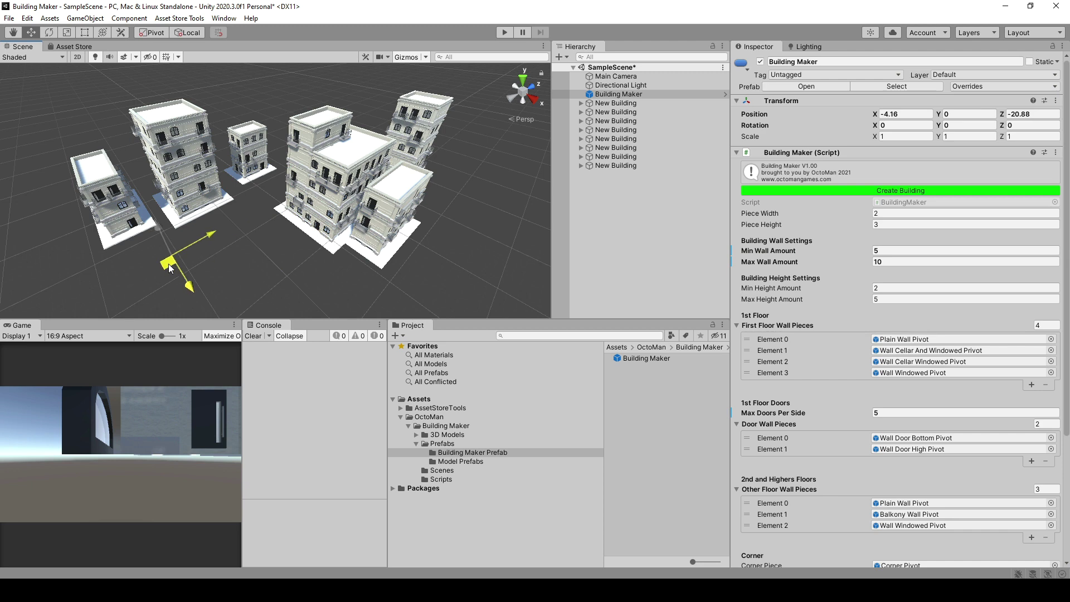
left_click(580, 166)
left_click_drag(296, 210, 357, 241)
Step: Orbit and zoom the Scene view to inspect the eight-building block and street
left_click_drag(469, 255, 346, 241, "alt")
scroll(490, 251, "up", 5)
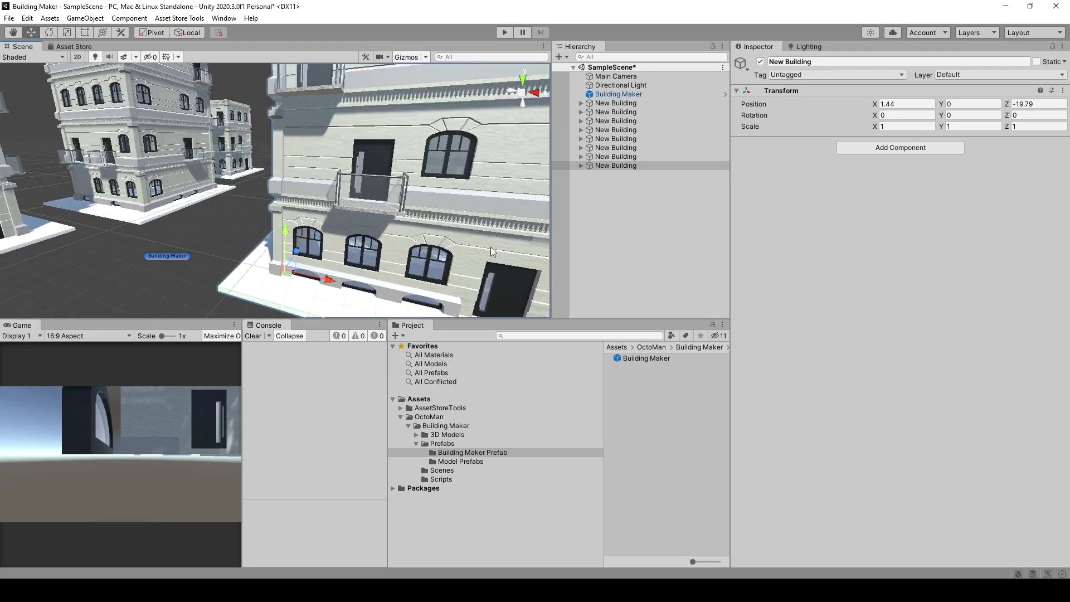
scroll(491, 247, "down", 3)
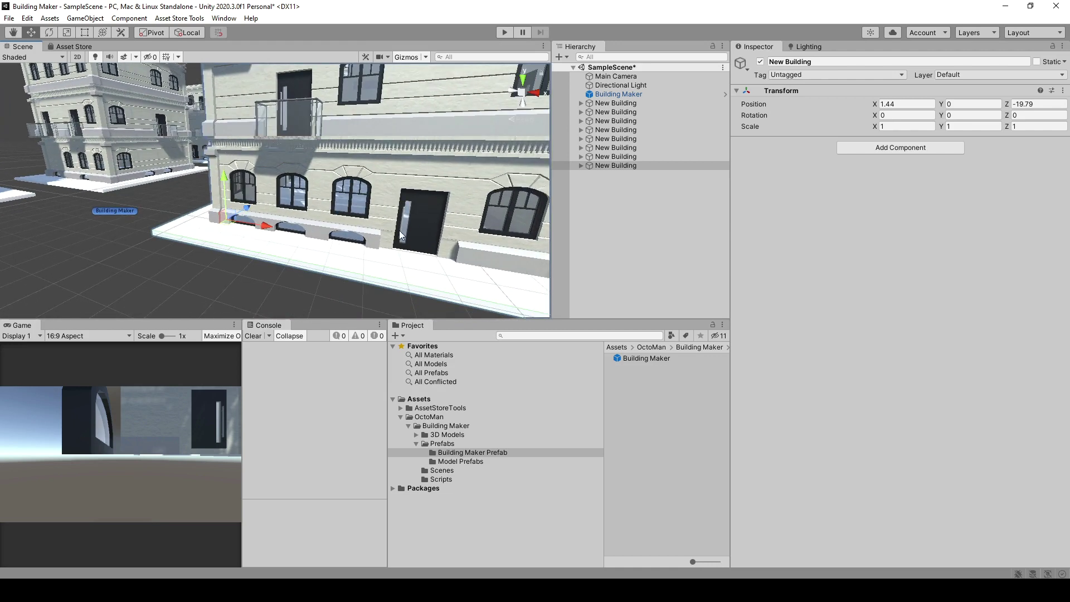
left_click_drag(277, 227, 320, 287, "alt")
scroll(341, 267, "down", 8)
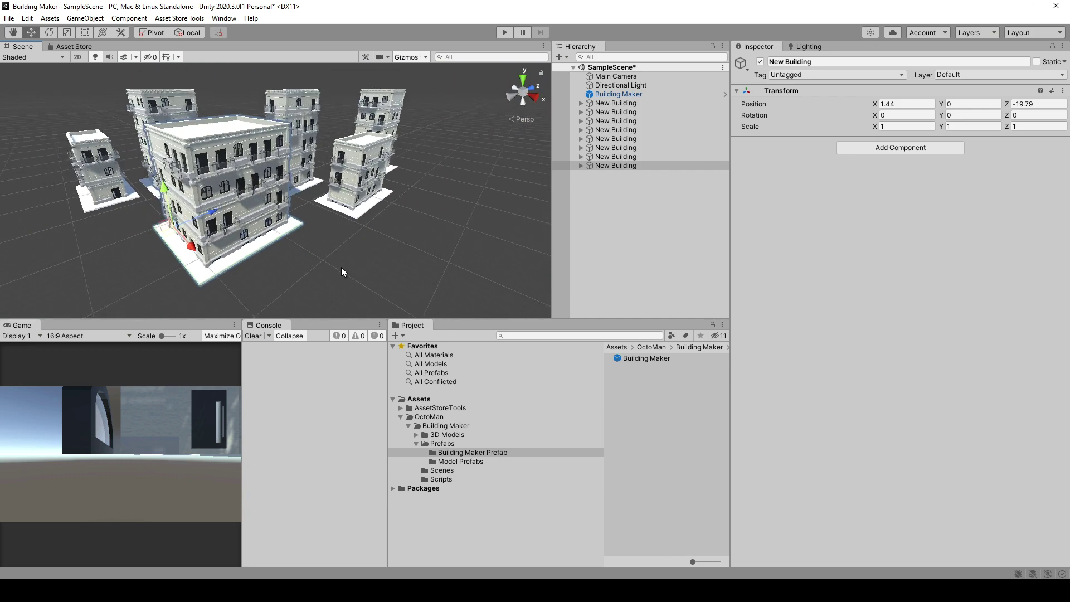
left_click_drag(420, 278, 362, 265, "alt")
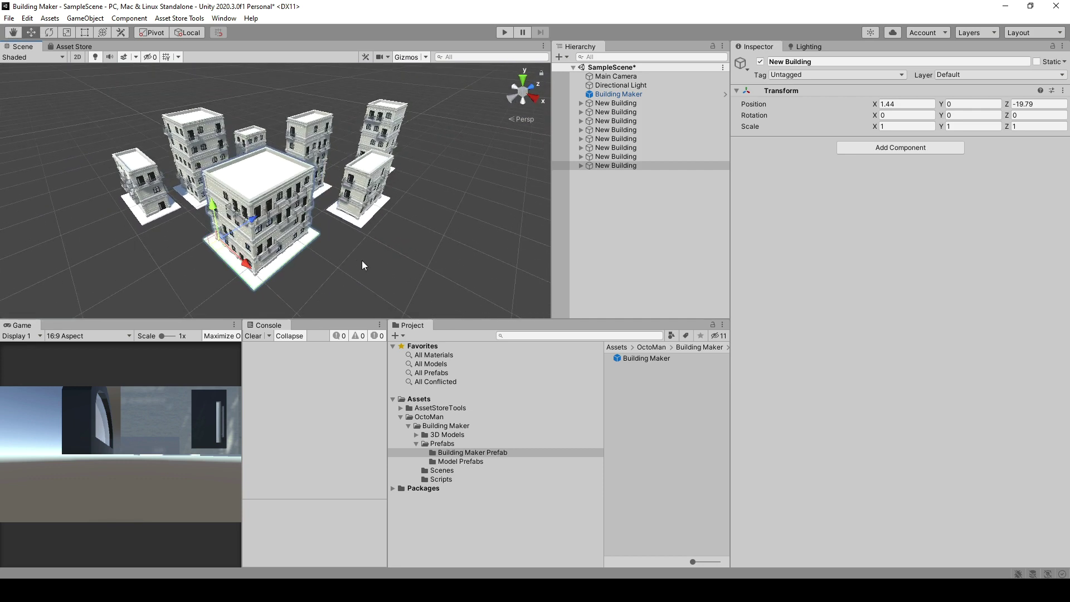
scroll(403, 205, "up", 3)
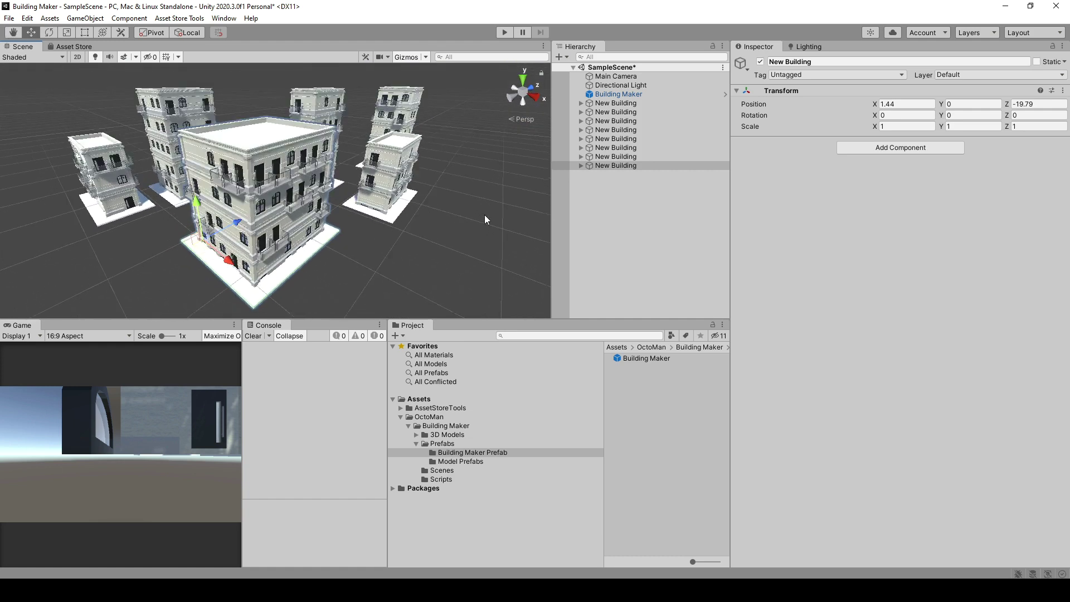
Step: Delete all eight generated buildings and reselect the Building Maker
left_click(611, 103)
left_click(616, 166, "shift")
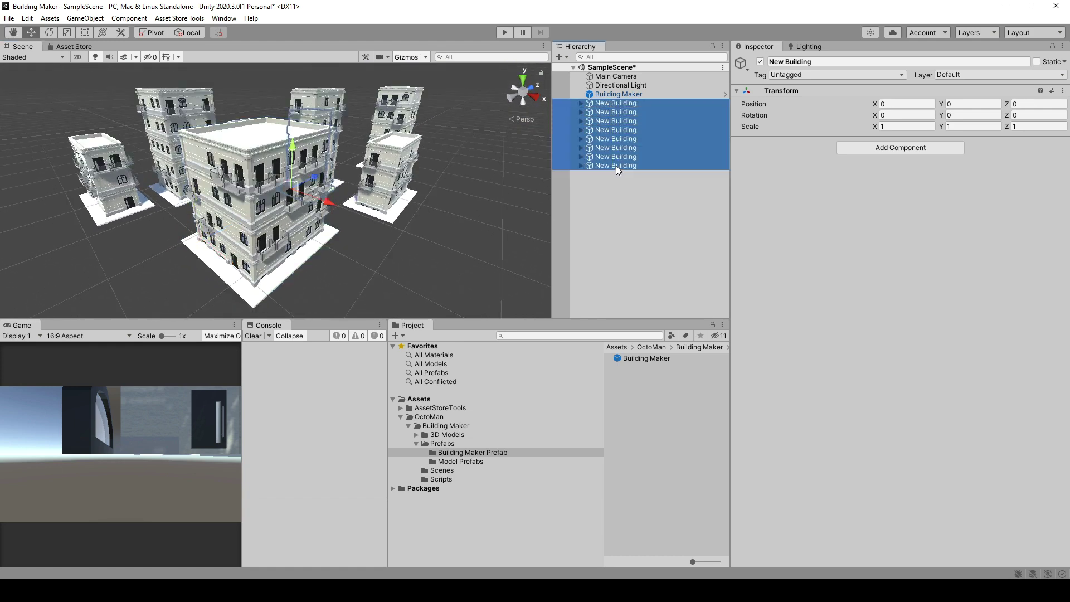
key("Delete")
left_click(613, 94)
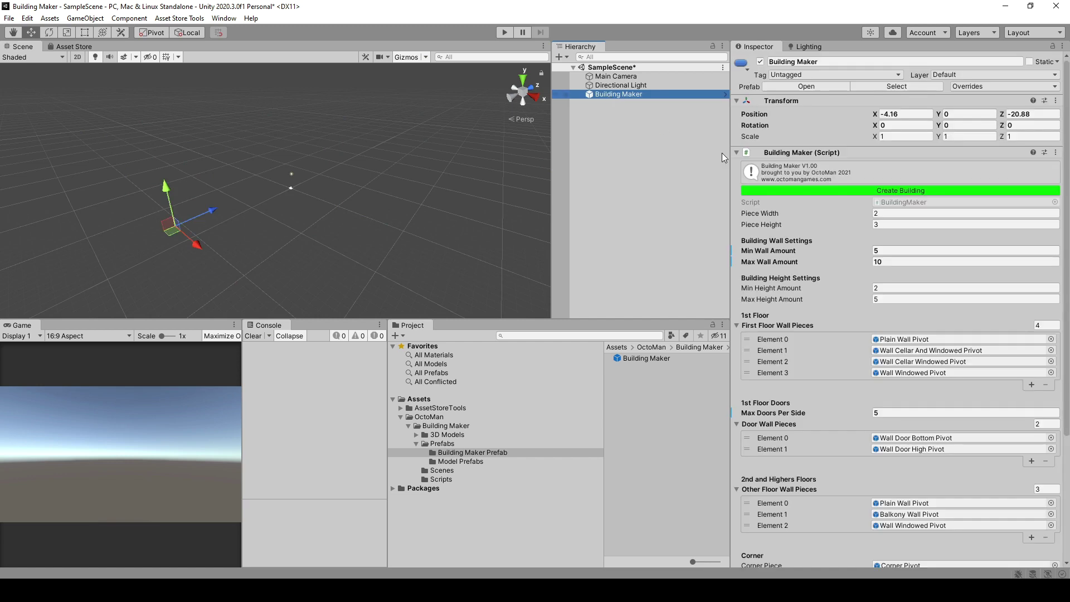
scroll(282, 234, "up", 1)
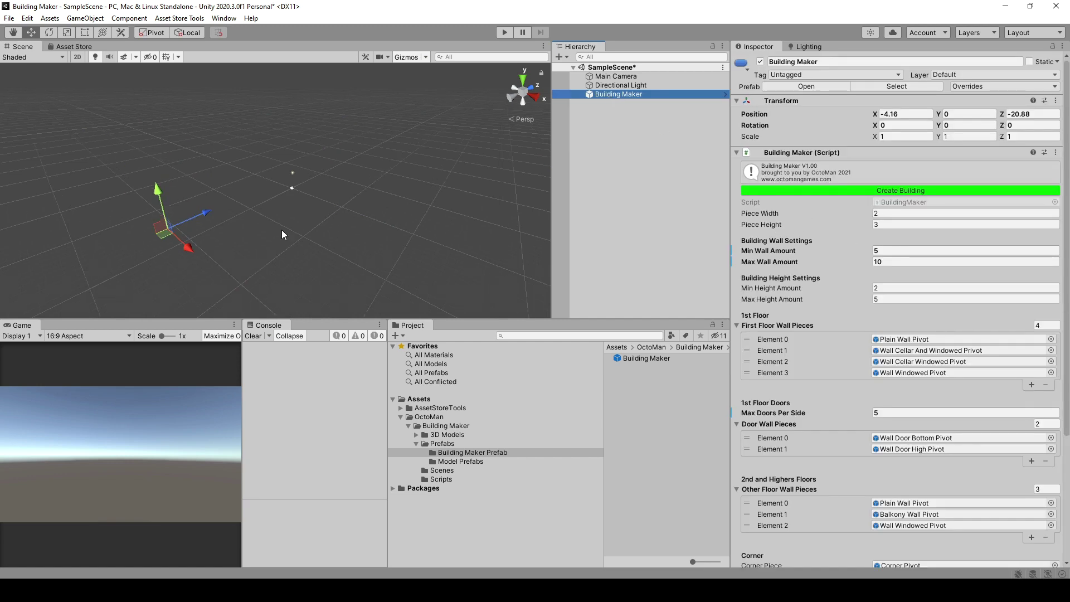
scroll(826, 369, "down", 3)
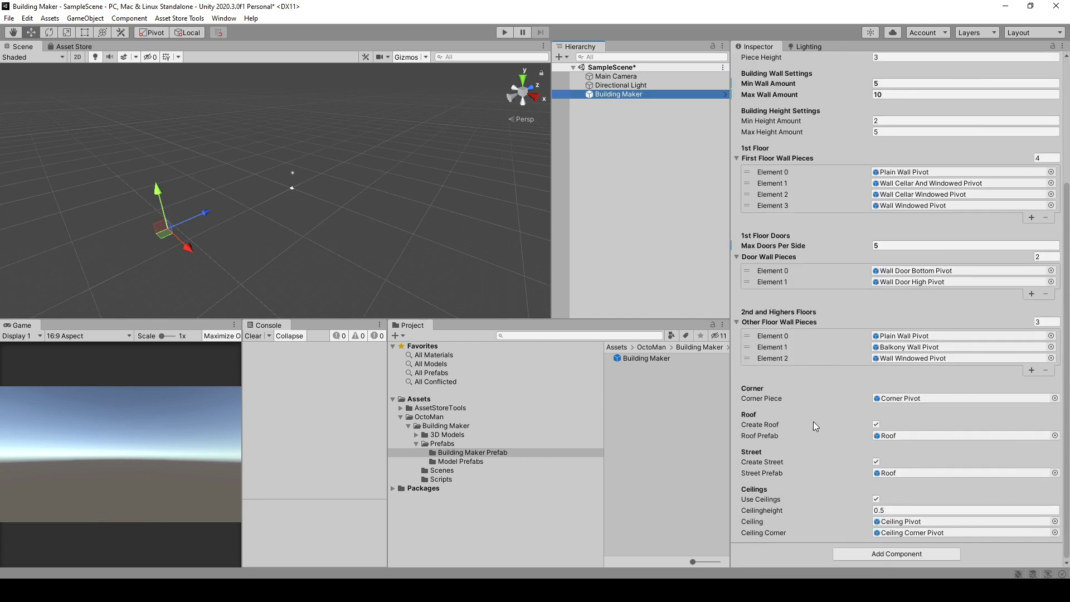
Step: Uncheck Create Roof and Create Street in the Building Maker settings
left_click(876, 425)
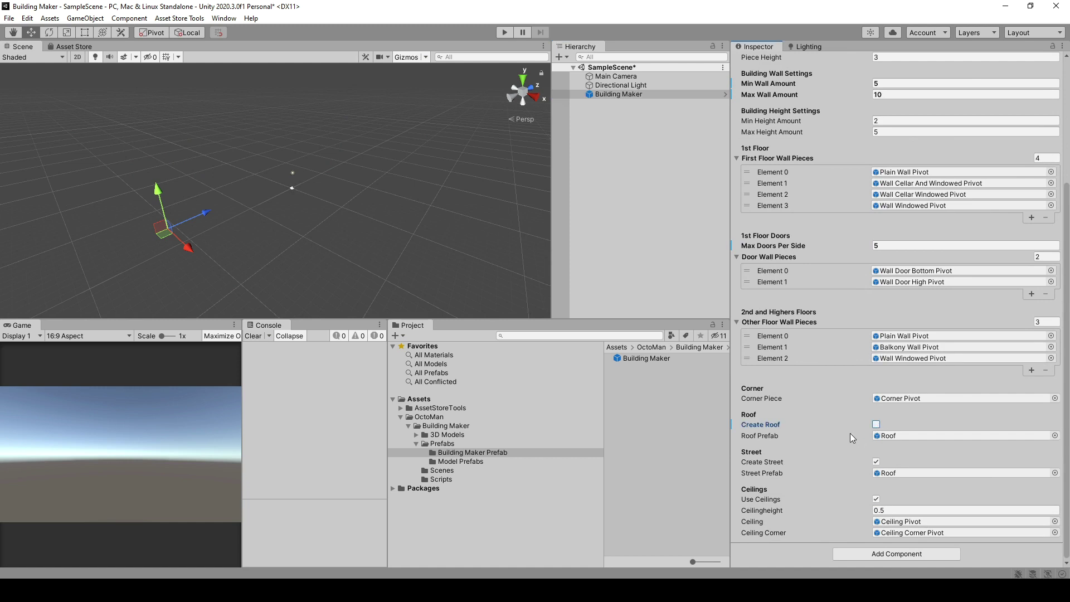
left_click(876, 462)
scroll(794, 188, "up", 5)
Step: Generate a roofless, street-less New Building and inspect it from several angles
left_click(832, 191)
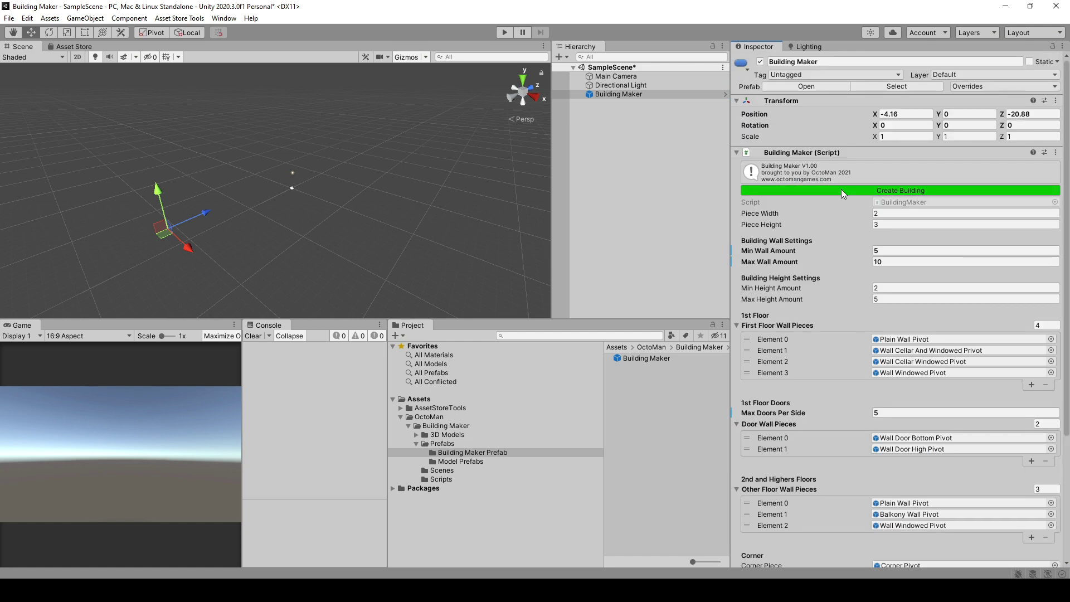
left_click_drag(401, 155, 345, 165, "alt")
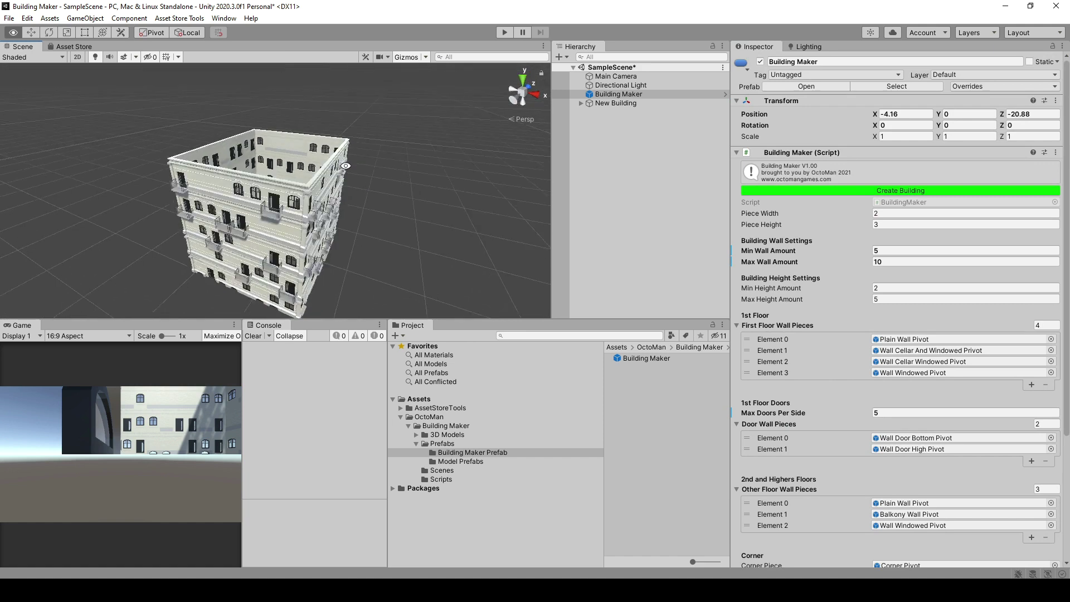
left_click_drag(302, 213, 286, 308, "alt")
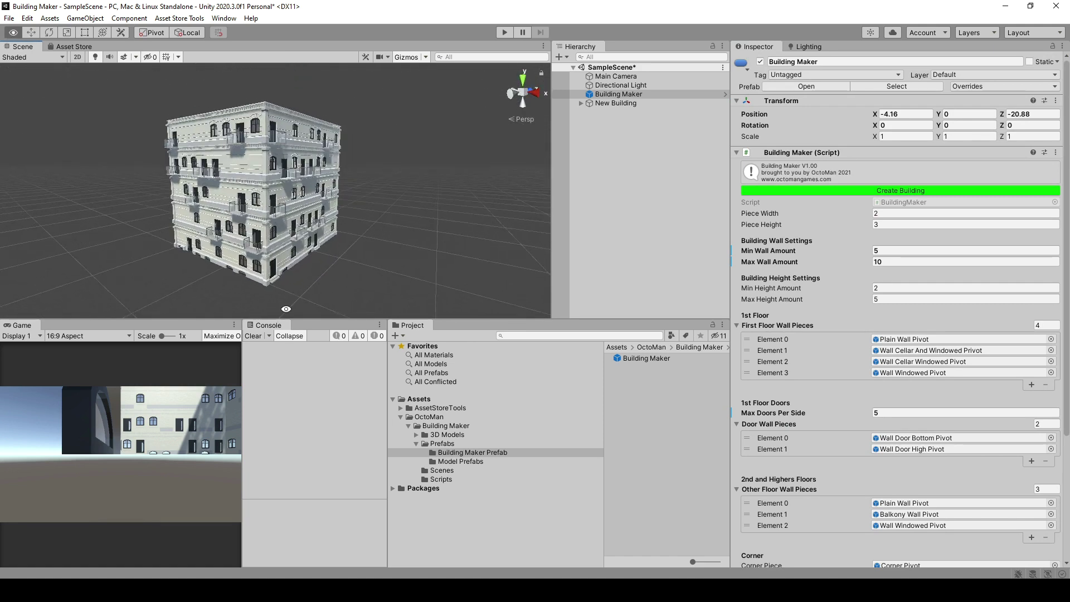
left_click_drag(382, 204, 375, 235, "alt")
left_click(613, 103)
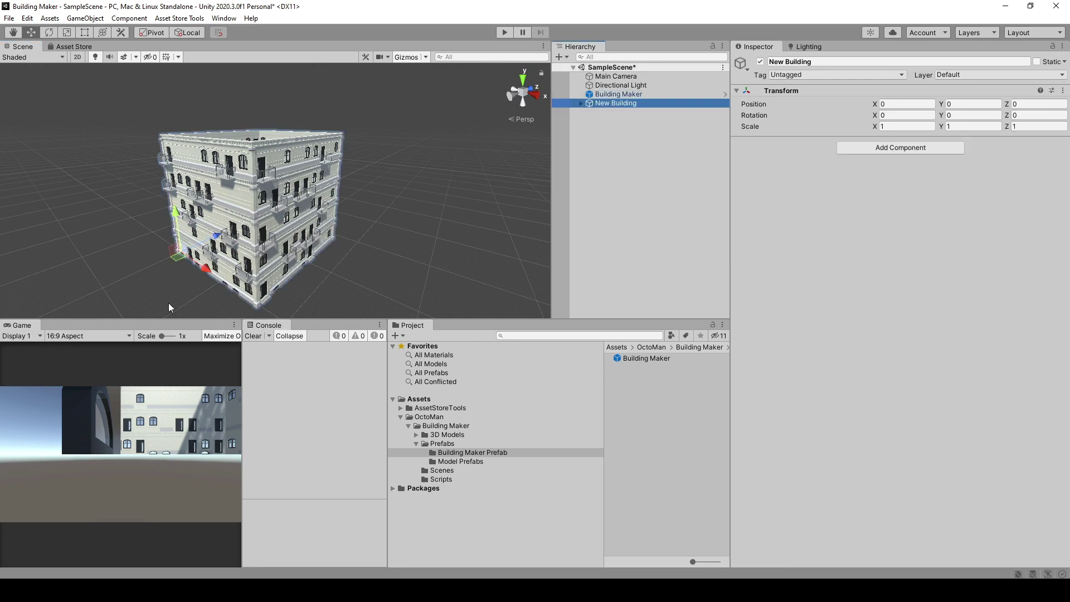
Step: Delete New Building, turn off Use Ceilings, and create a ceiling-less building
left_click(607, 121)
left_click(611, 105)
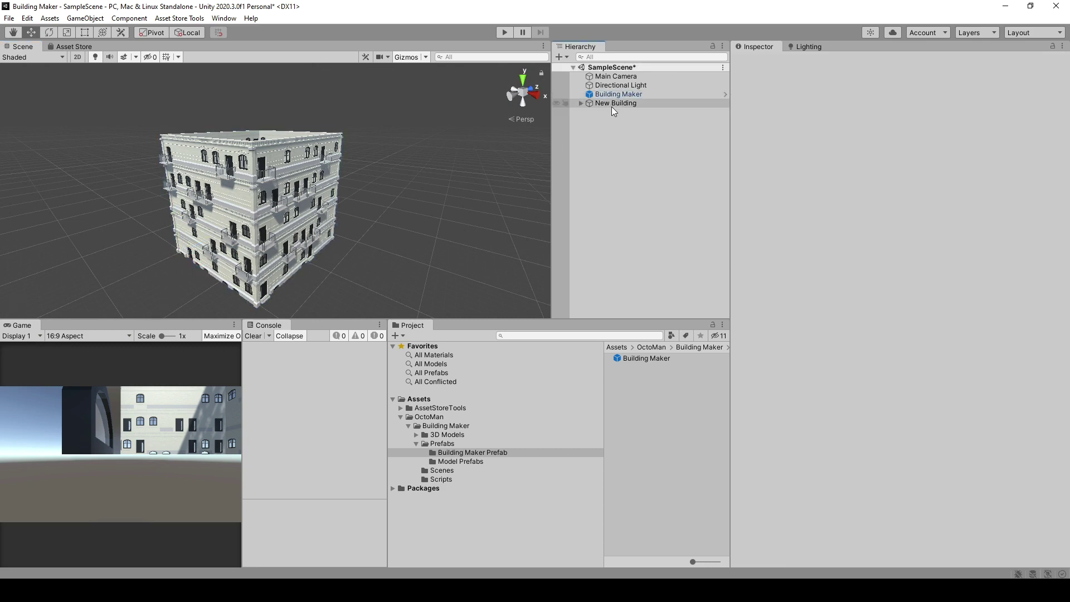
key("Delete")
left_click(596, 94)
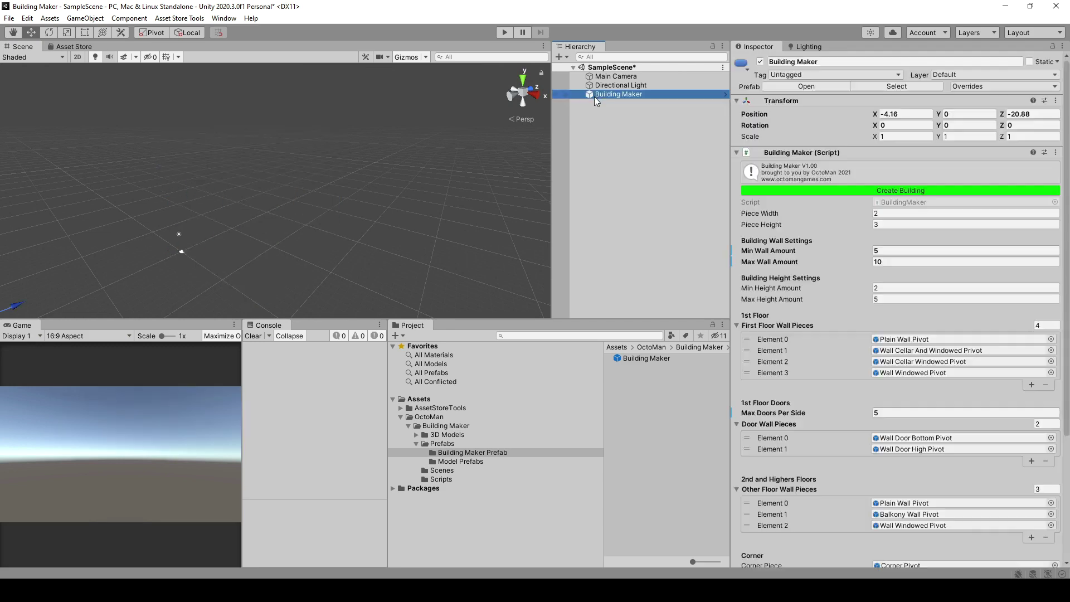
scroll(795, 291, "down", 5)
scroll(881, 474, "up", 3)
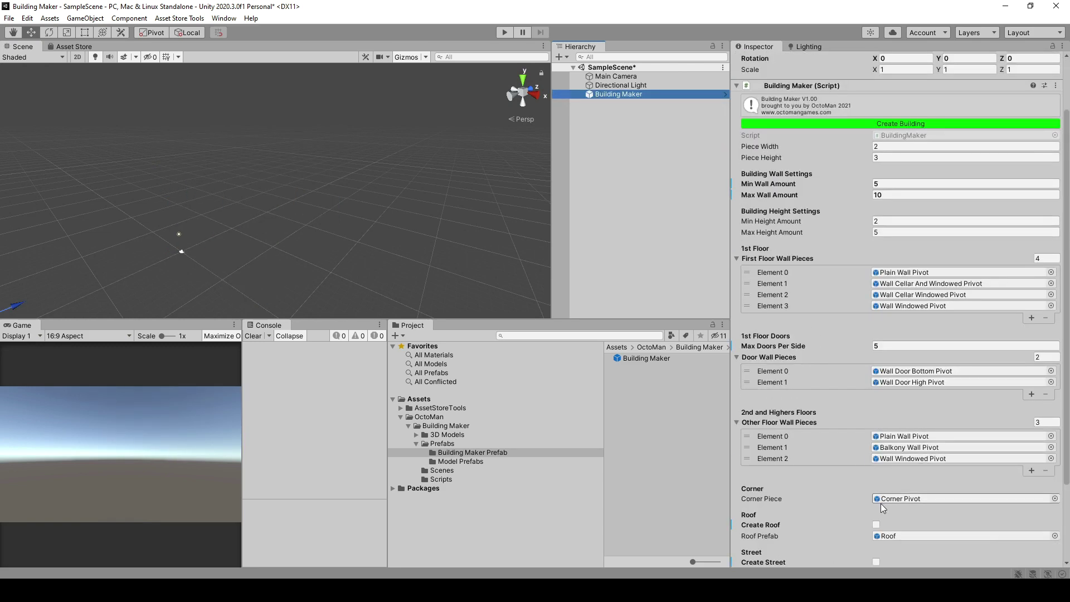
scroll(824, 453, "down", 3)
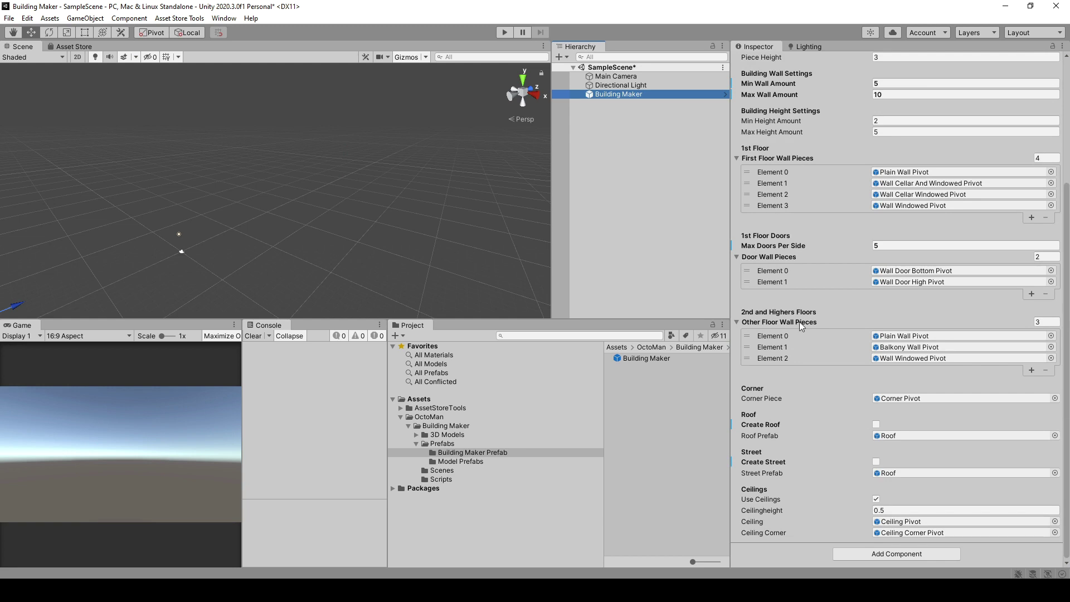
left_click(877, 499)
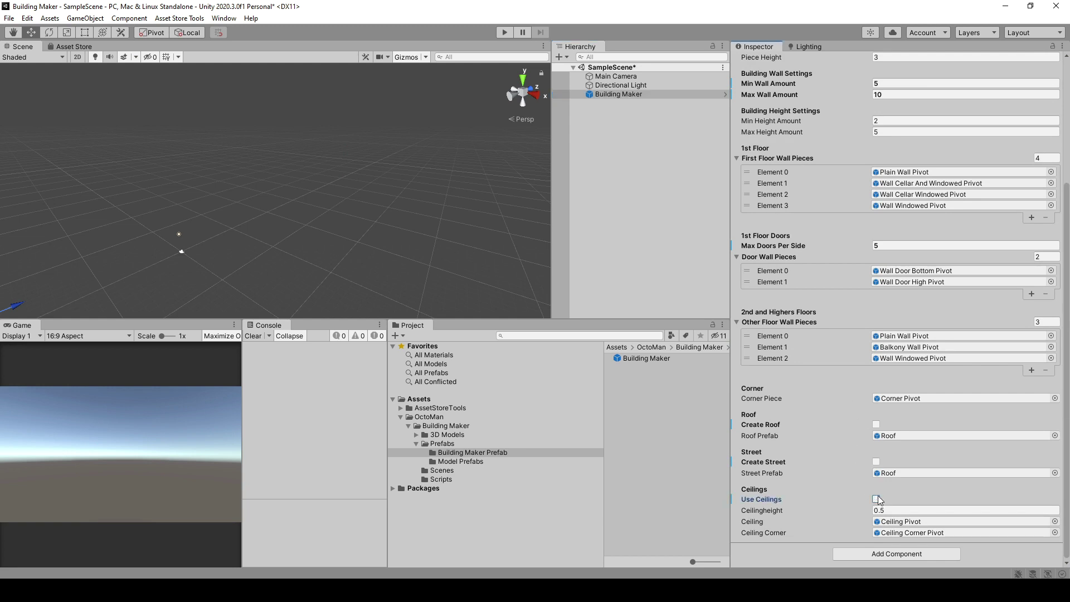
scroll(832, 297, "up", 5)
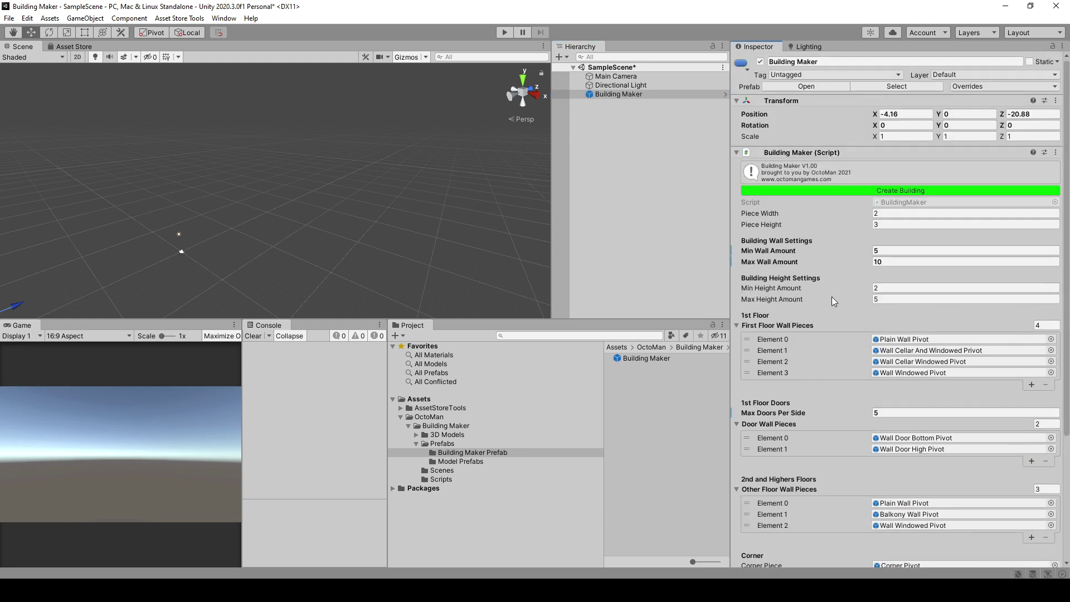
left_click(861, 195)
scroll(186, 252, "up", 5)
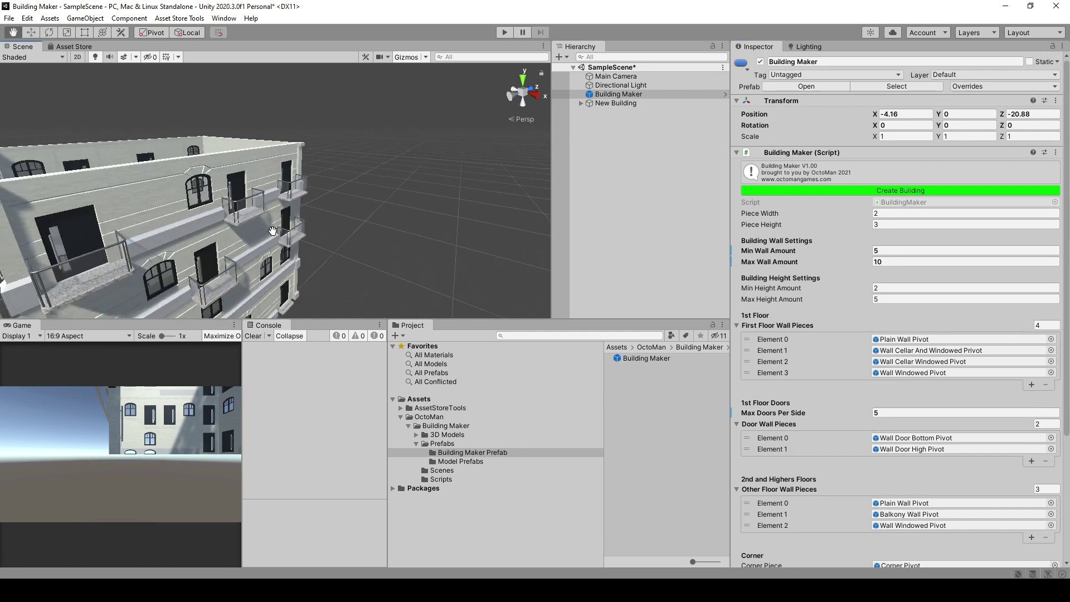
left_click_drag(273, 231, 285, 194, "alt")
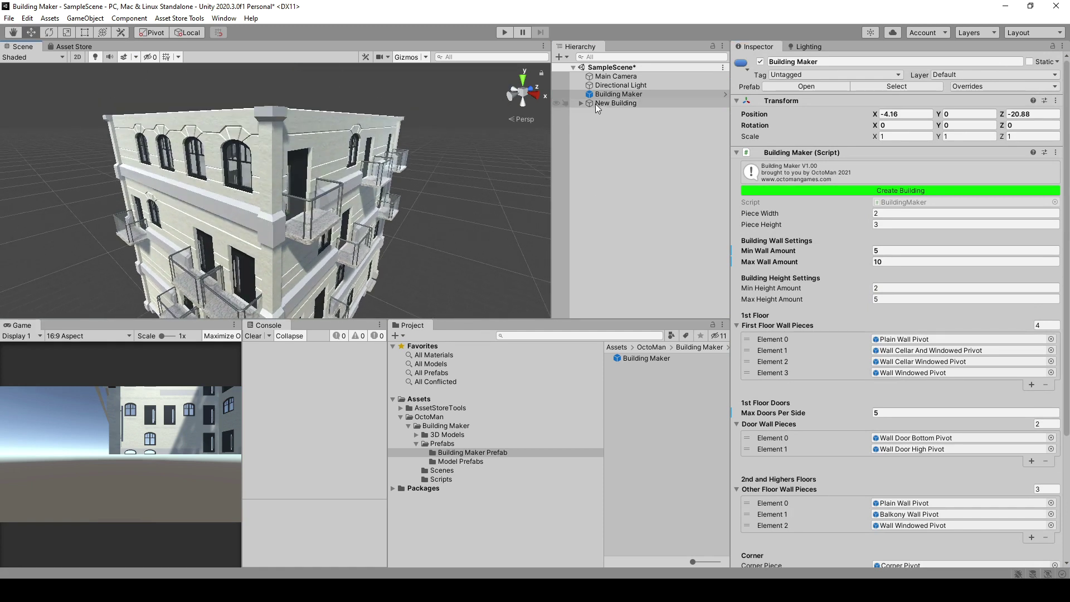
Step: Re-enable Use Ceilings and create a second building with ceilings
scroll(798, 300, "down", 5)
left_click(876, 499)
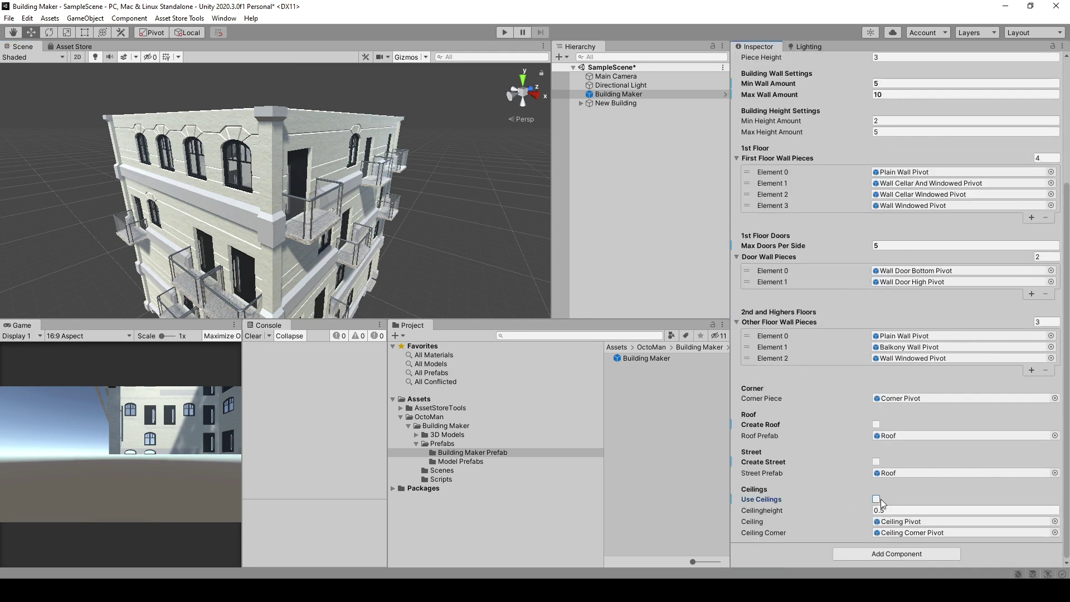
scroll(841, 186, "up", 5)
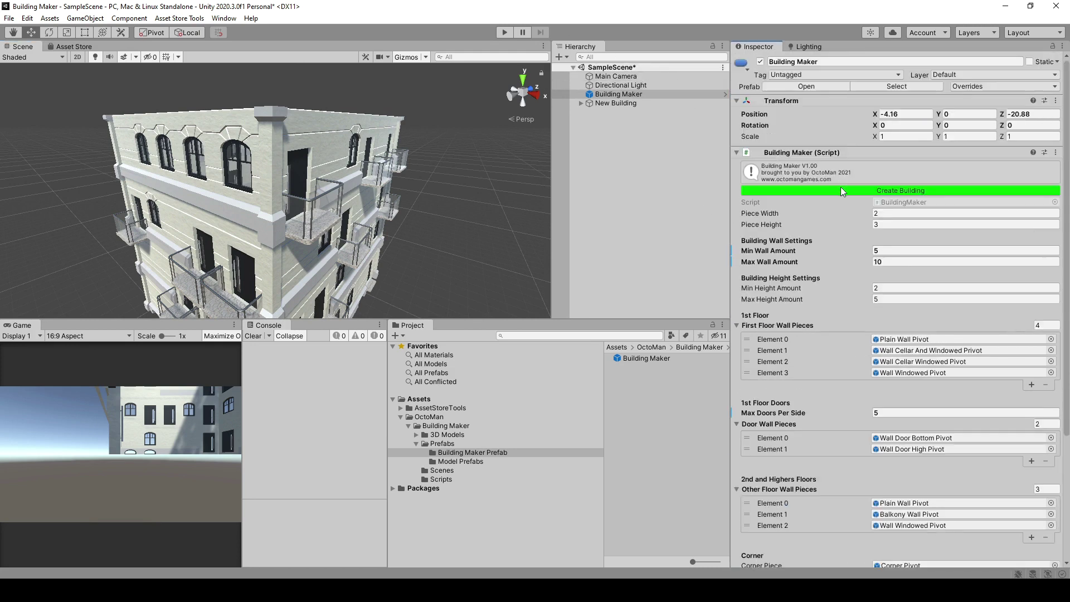
left_click(841, 192)
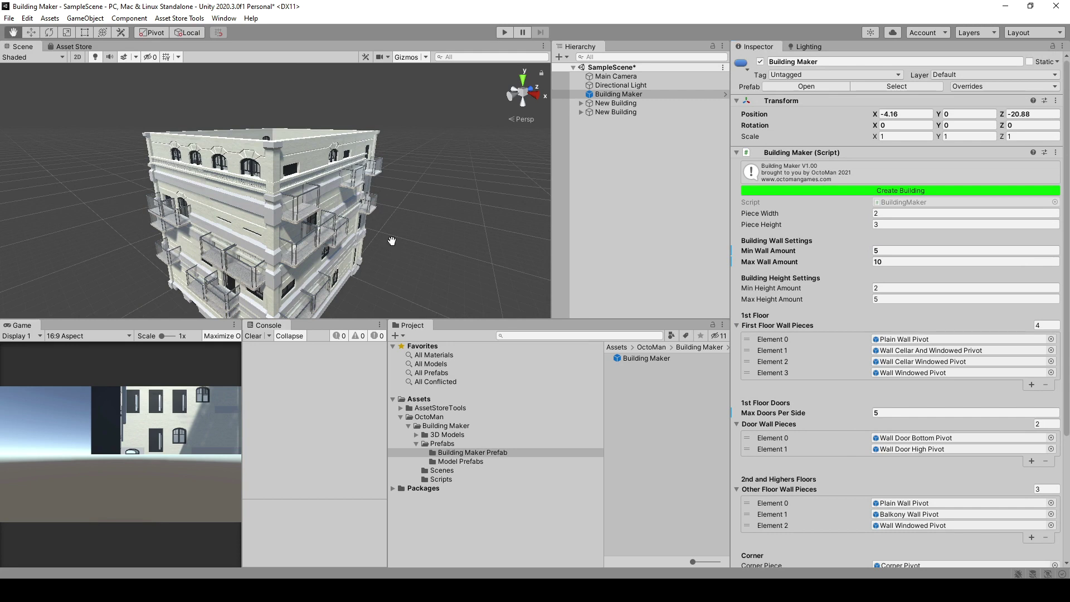
Step: Move the second New Building along X to 12.06, beside the first
middle_click_drag(374, 195, 409, 205)
left_click(613, 112)
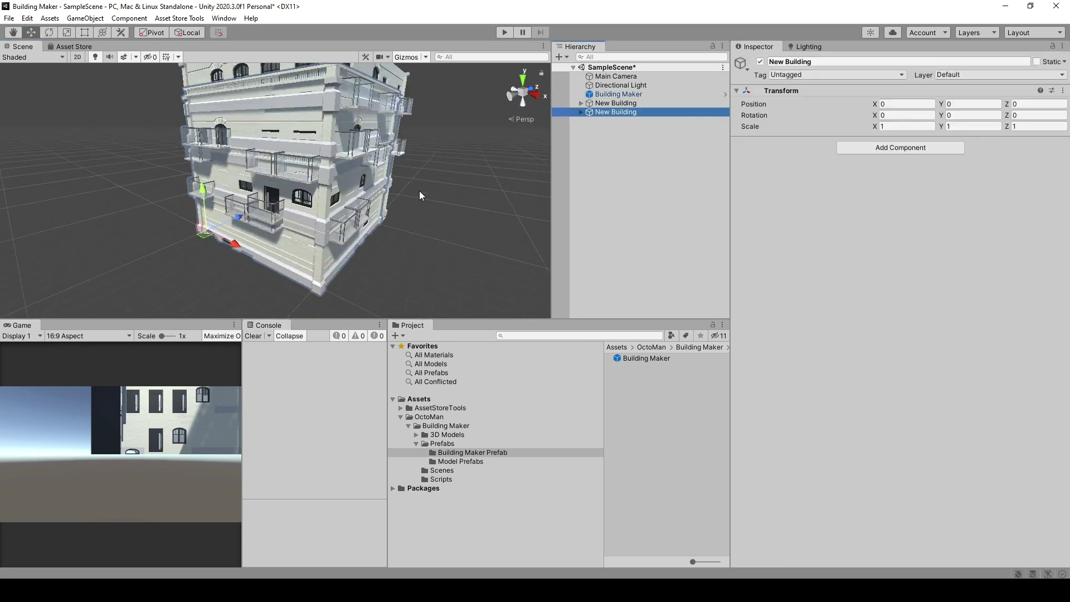
left_click_drag(235, 251, 403, 261)
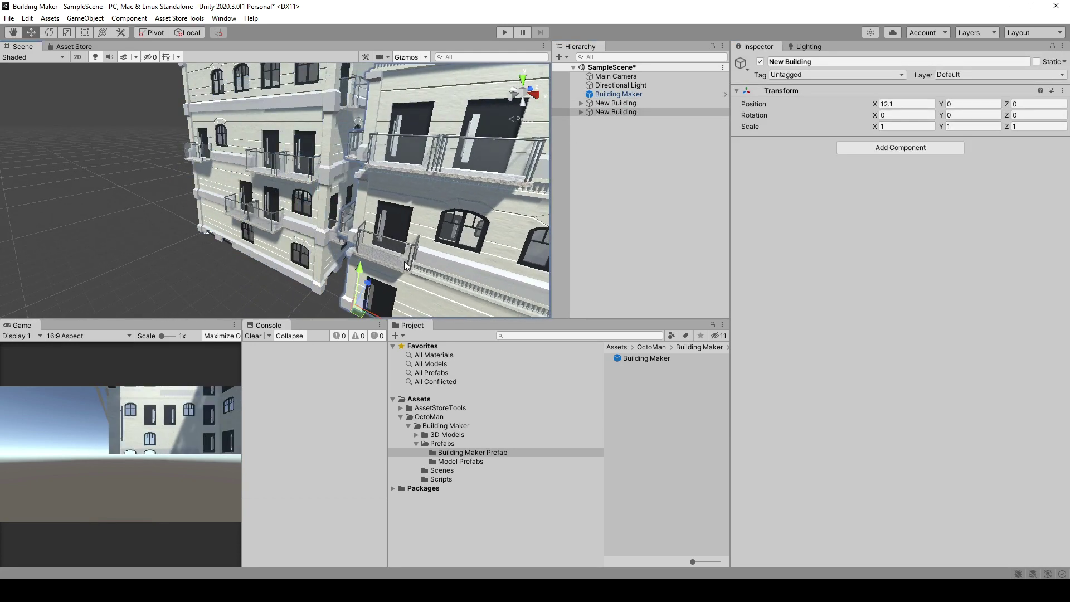
middle_click_drag(404, 261, 354, 232)
scroll(354, 232, "down", 2)
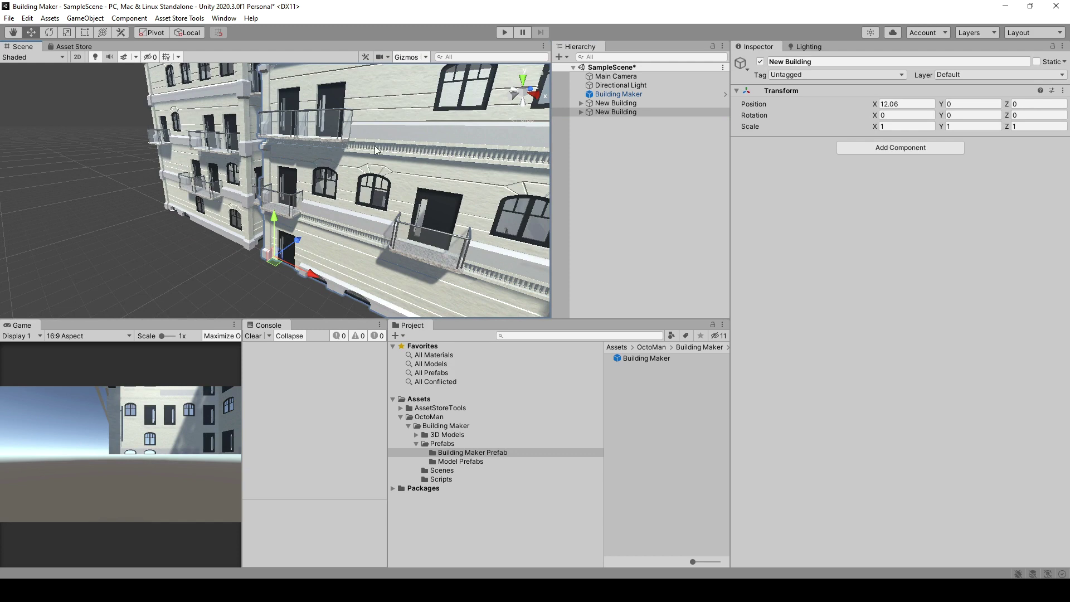
scroll(380, 142, "down", 2)
left_click(420, 182)
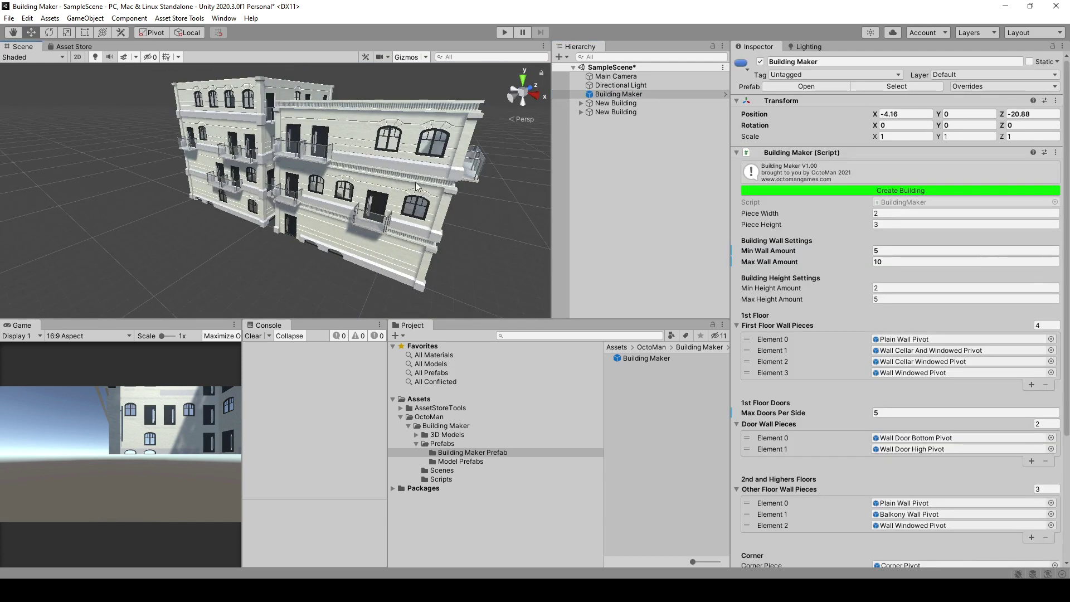
middle_click_drag(442, 188, 419, 189)
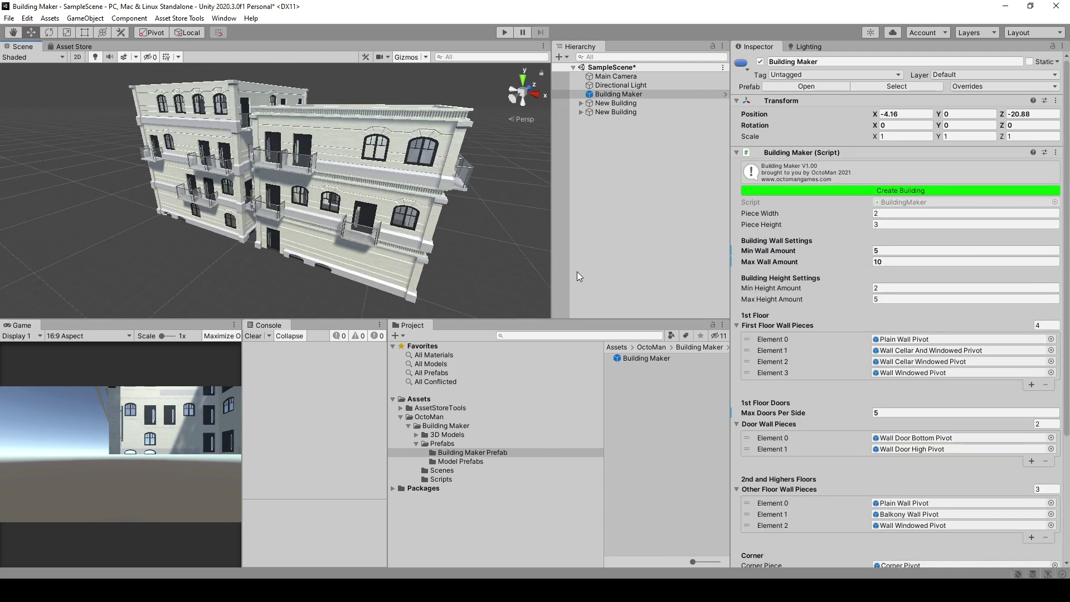
scroll(808, 359, "down", 5)
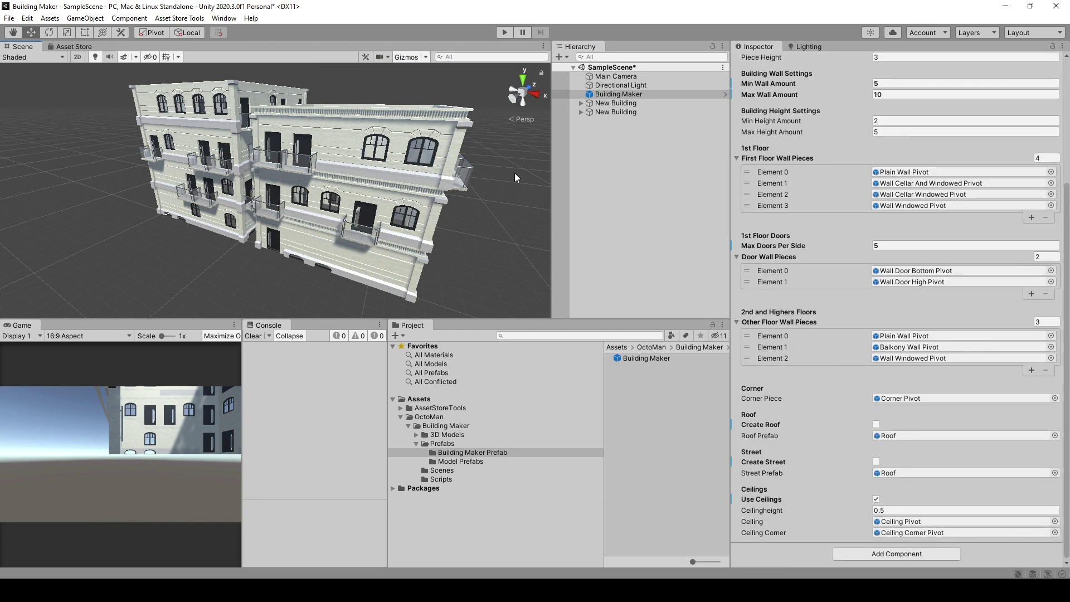
scroll(514, 173, "up", 6)
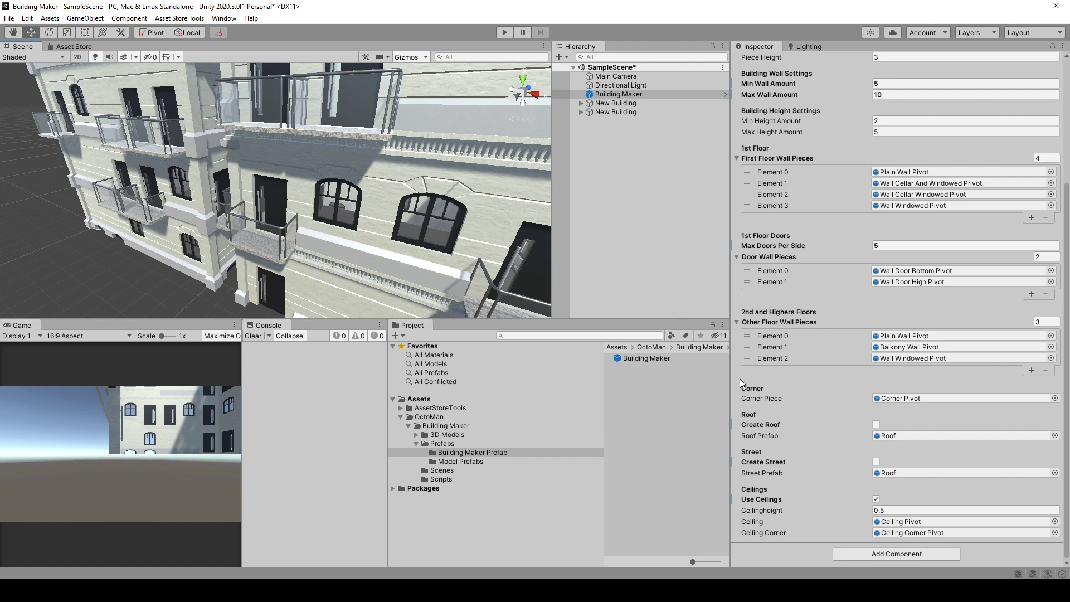
Step: Set the Building Maker's Ceilingheight to 1
left_click(890, 509)
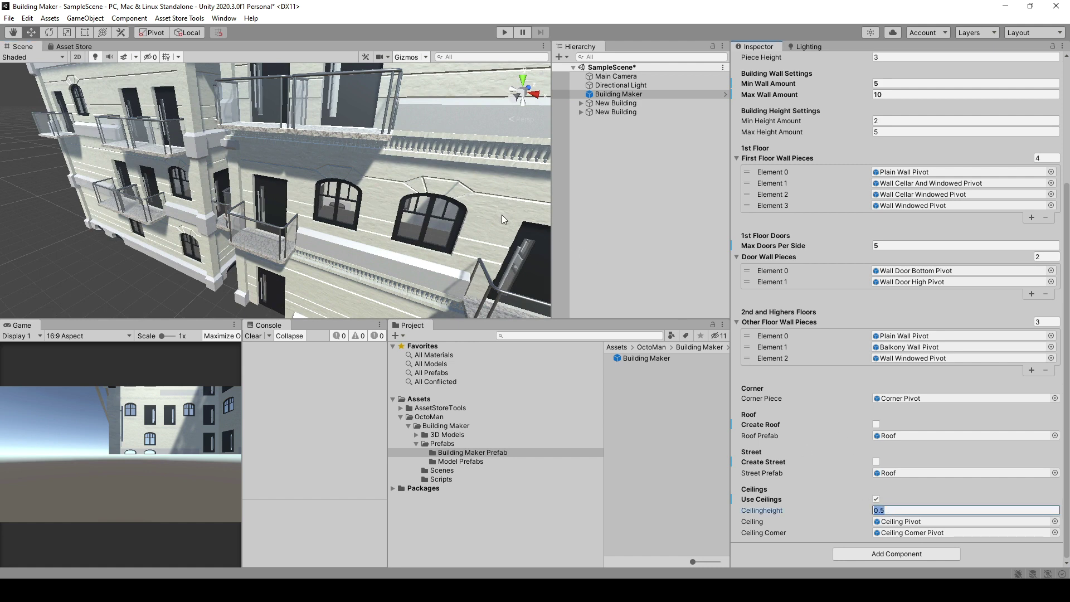
right_click_drag(502, 219, 571, 312)
left_click(942, 521)
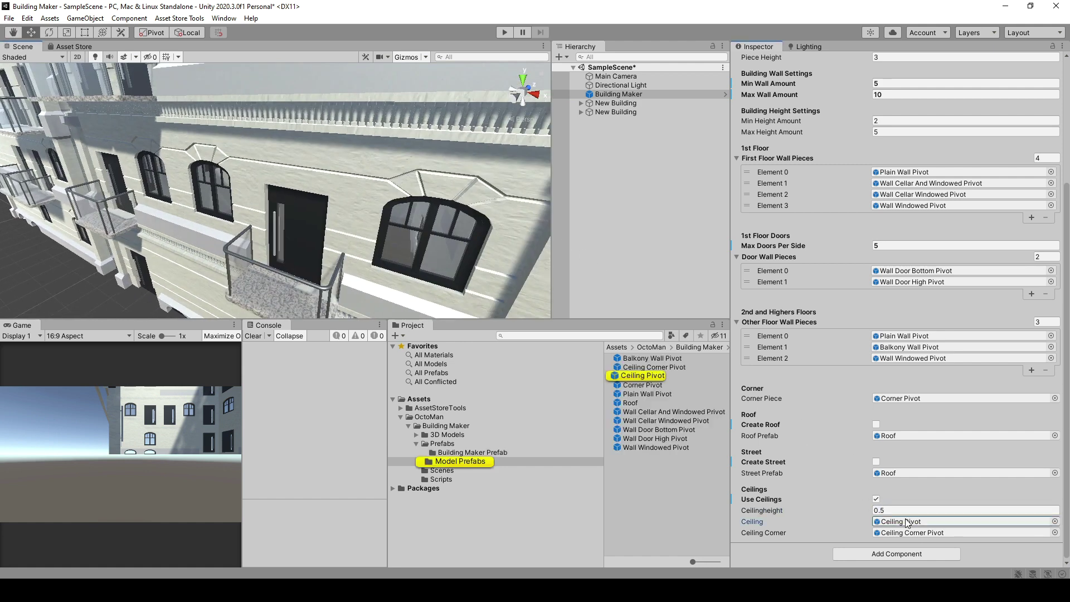
left_click(899, 511)
type("10")
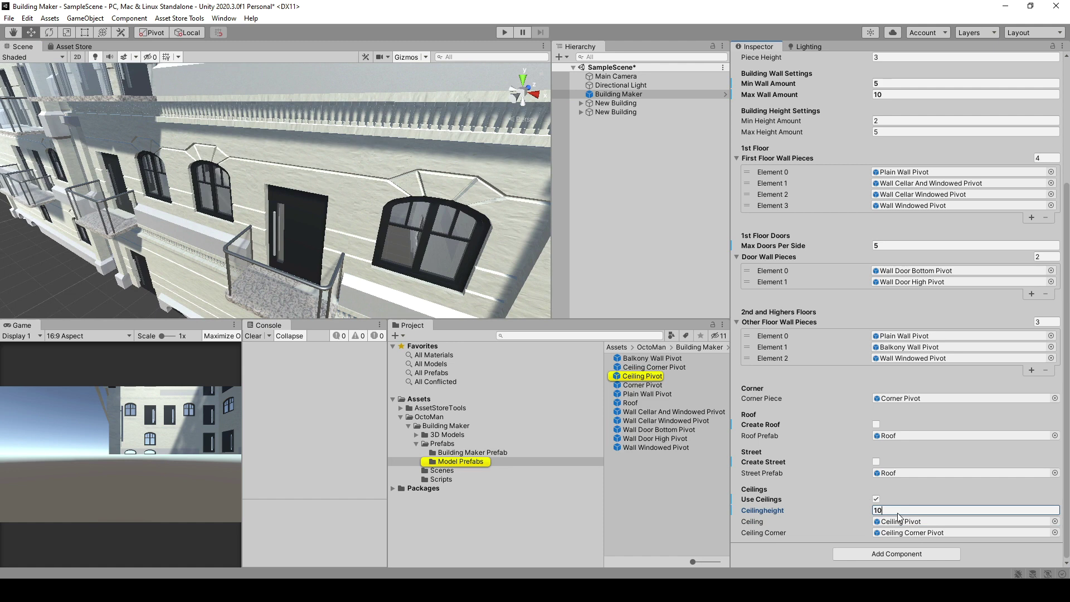
key("Return")
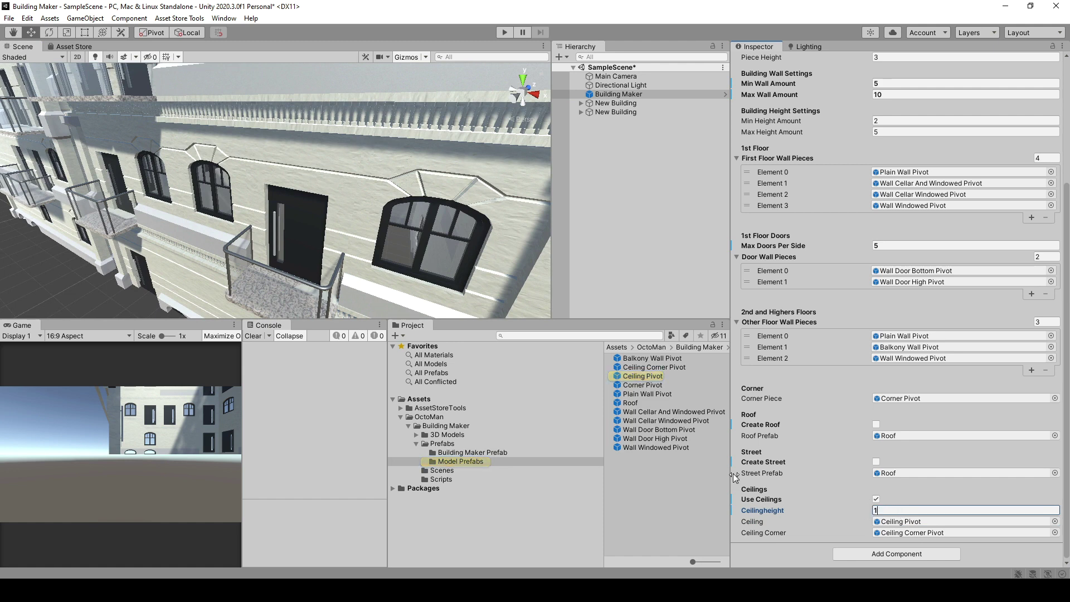
scroll(393, 212, "down", 5)
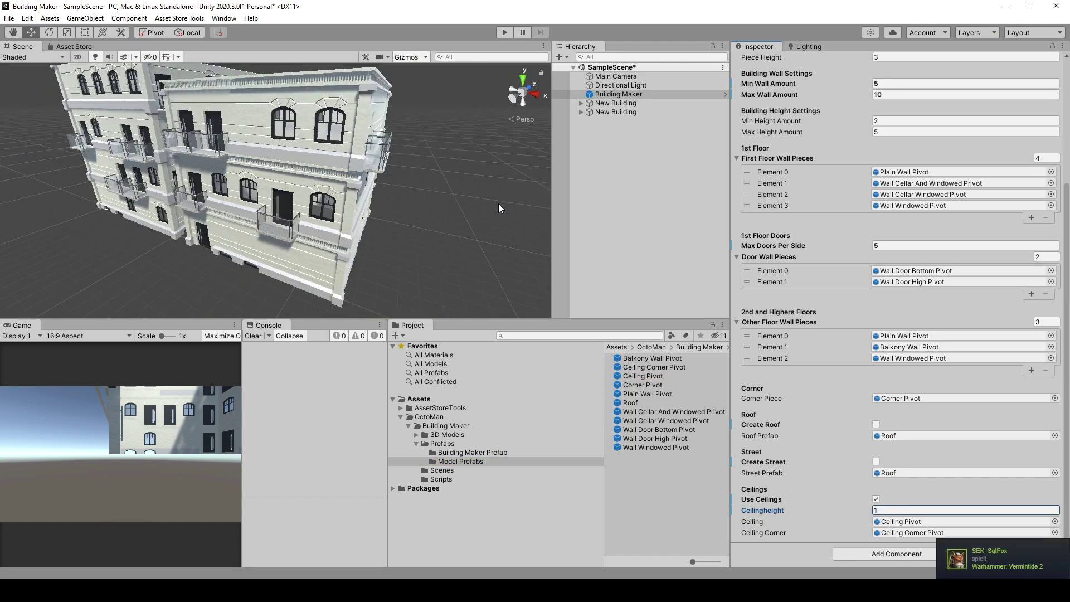
Step: Create a third building and move it right along X to 24.28
left_click(619, 94)
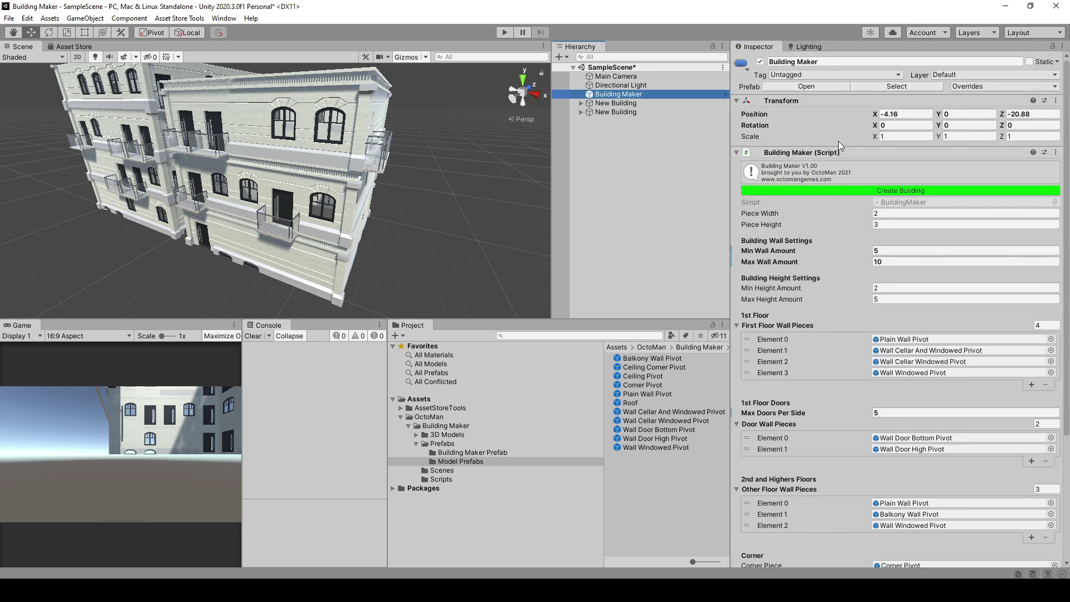
left_click(903, 190)
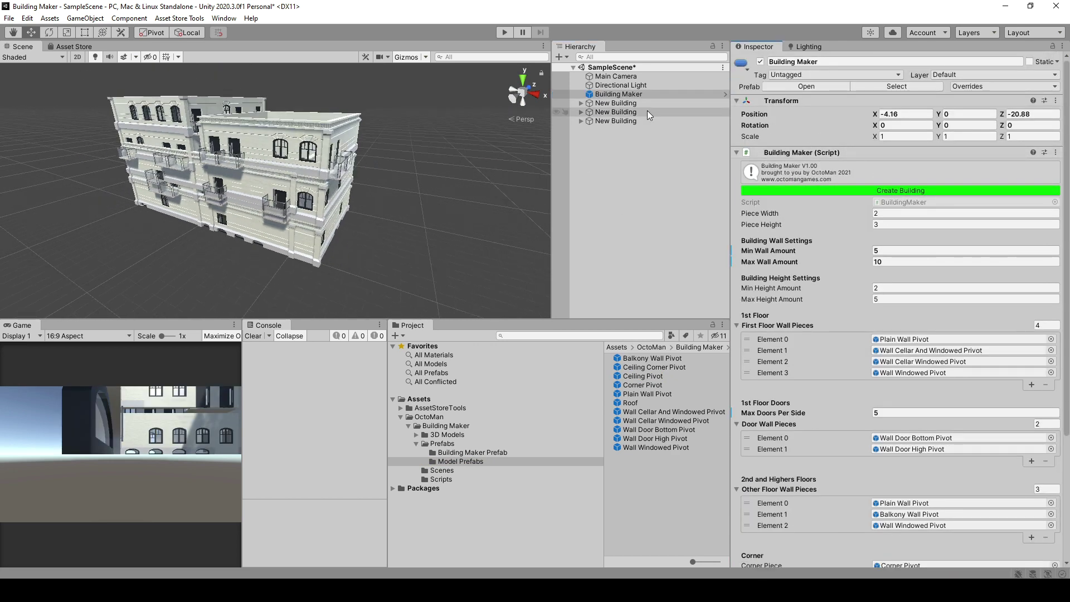
left_click_drag(180, 213, 399, 250)
scroll(399, 250, "down", 10)
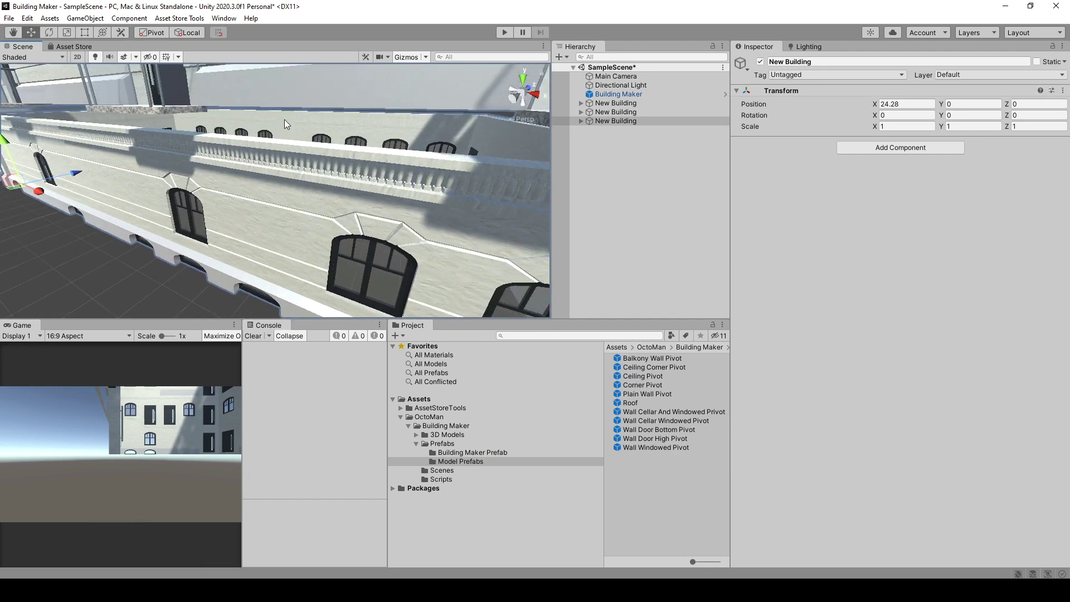
scroll(284, 120, "up", 8)
left_click_drag(366, 170, 310, 82, "alt")
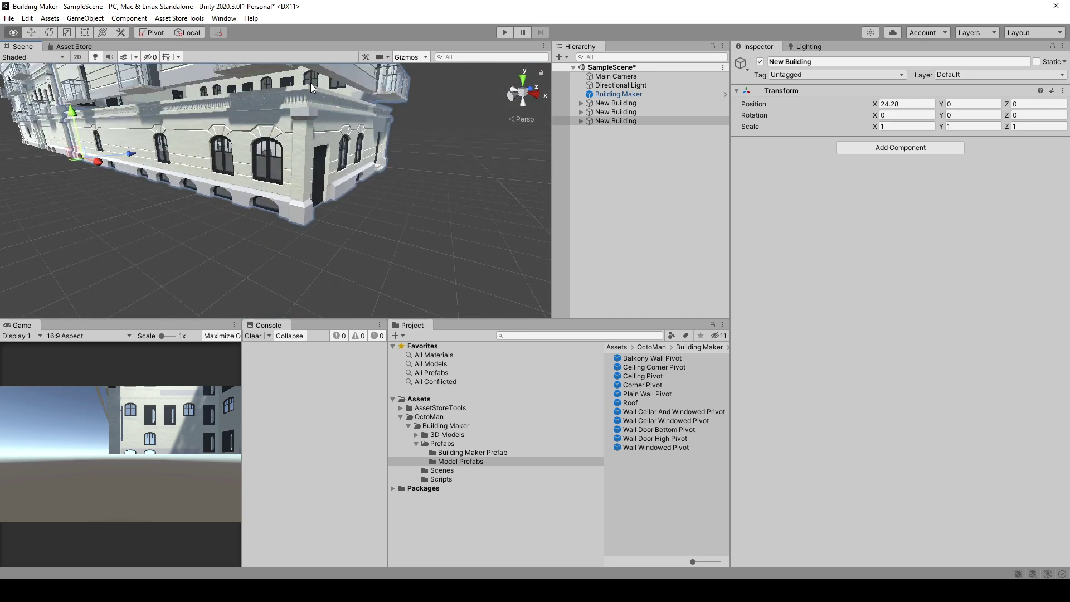
scroll(335, 128, "down", 10)
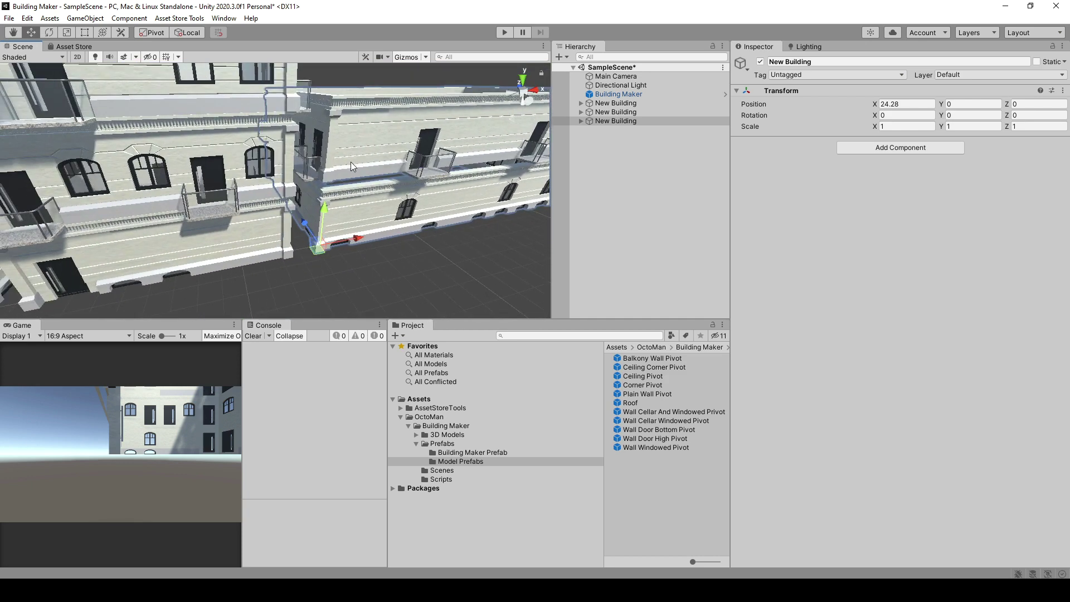
left_click(633, 93)
Step: Change the Ceilingheight field in the Building Maker Inspector to 0.5
scroll(838, 244, "down", 5)
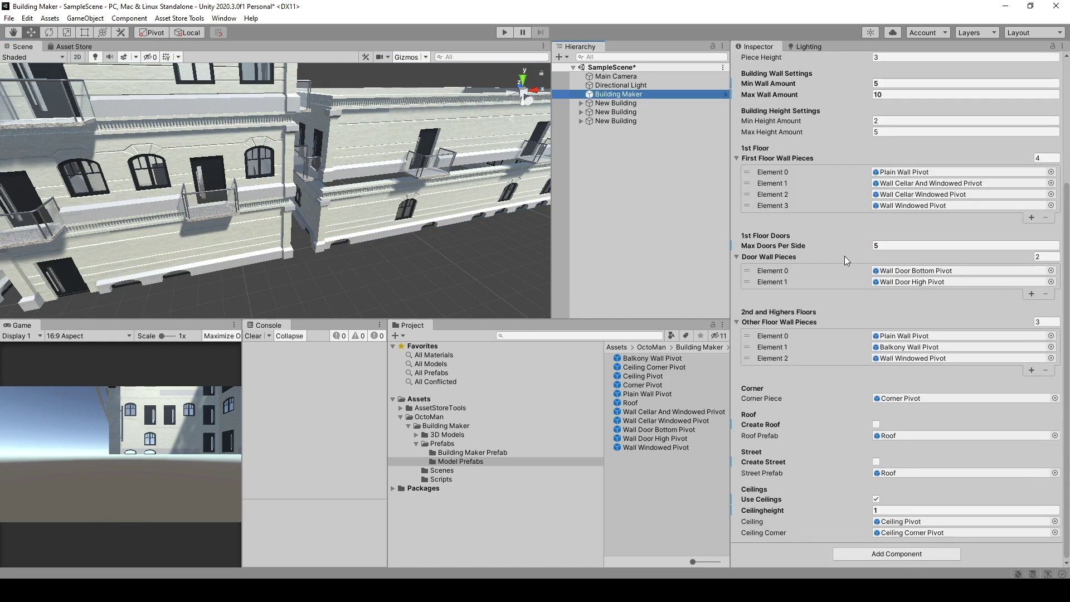
left_click(910, 508)
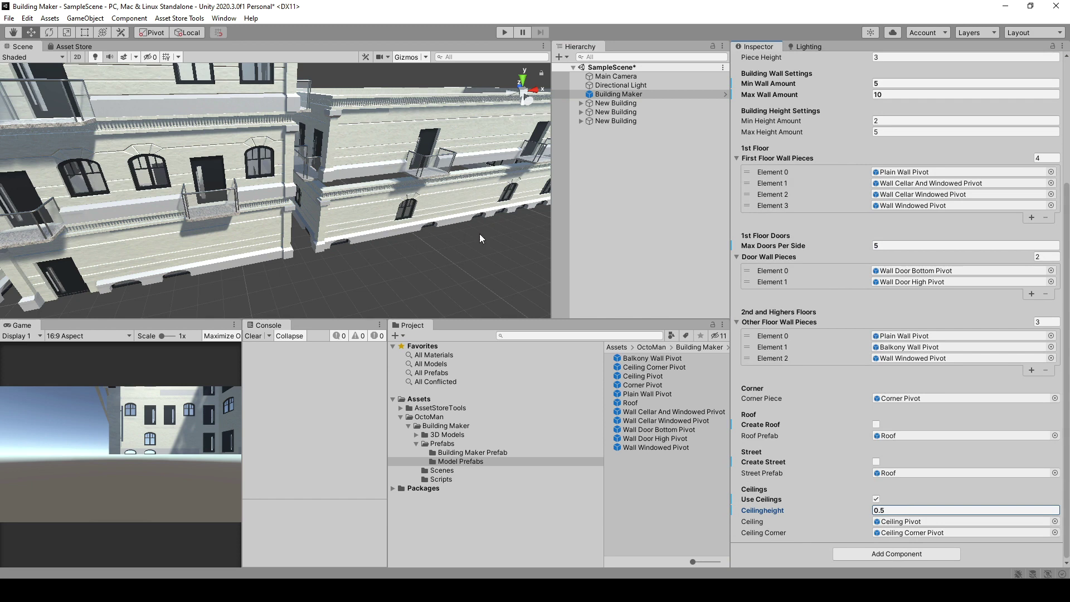
scroll(480, 238, "down", 10)
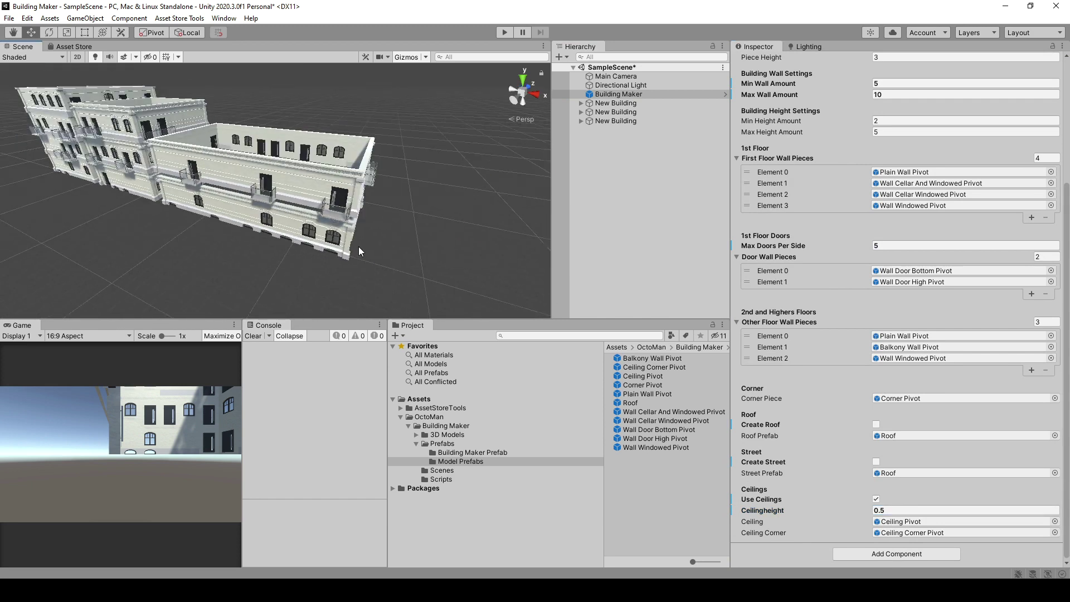
scroll(359, 252, "up", 3)
middle_click_drag(301, 219, 498, 218)
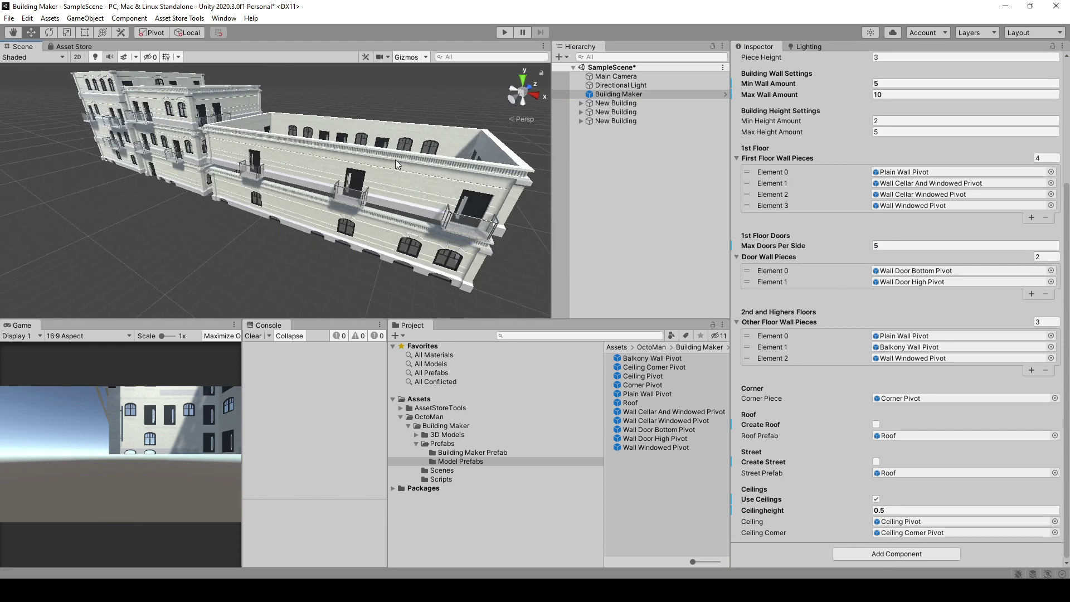
Step: Delete the three New Buildings and create one fresh building
left_click(621, 120)
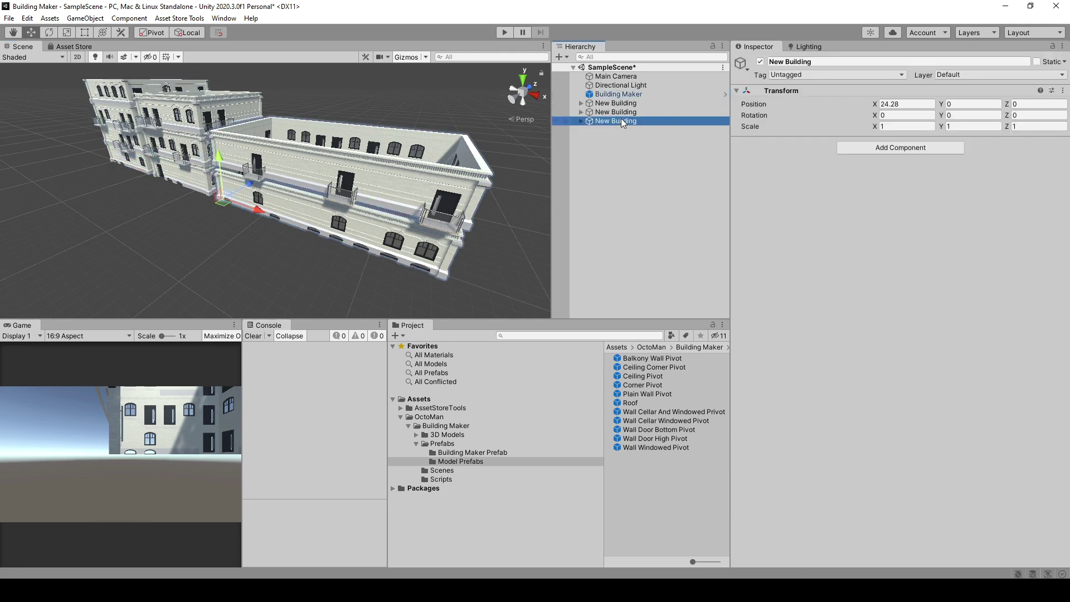
left_click(621, 112, "shift")
left_click(624, 103, "shift")
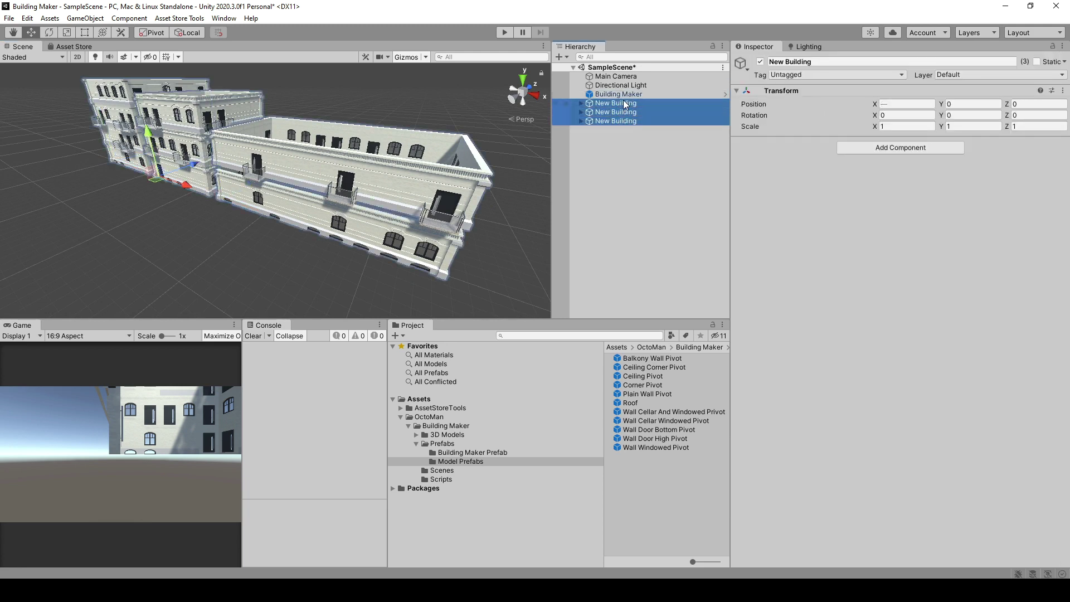
key("Delete")
left_click(614, 95)
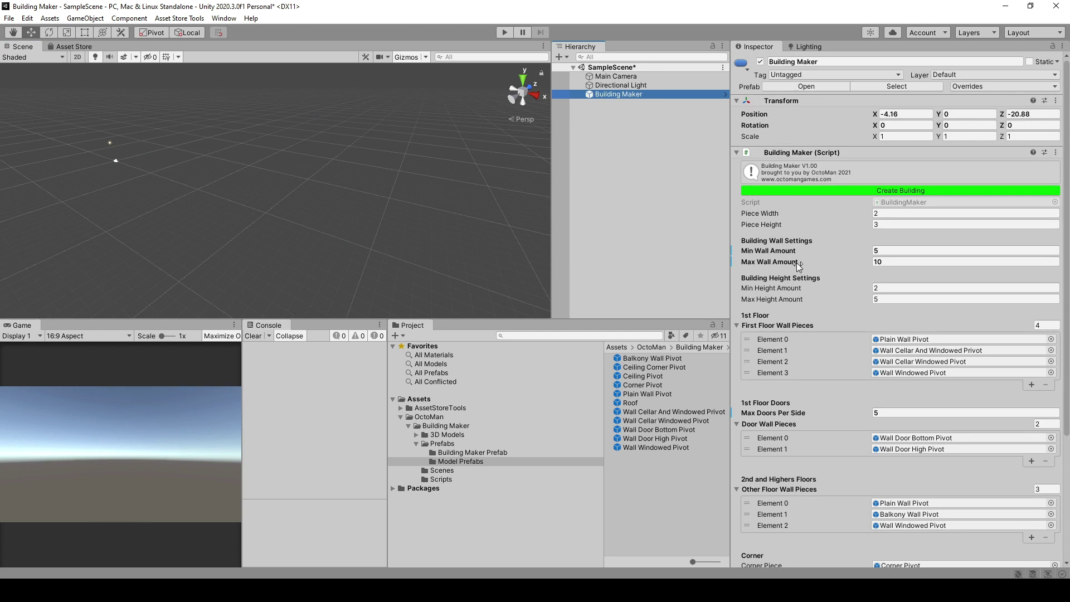
scroll(797, 262, "down", 3)
scroll(796, 199, "up", 3)
left_click(798, 190)
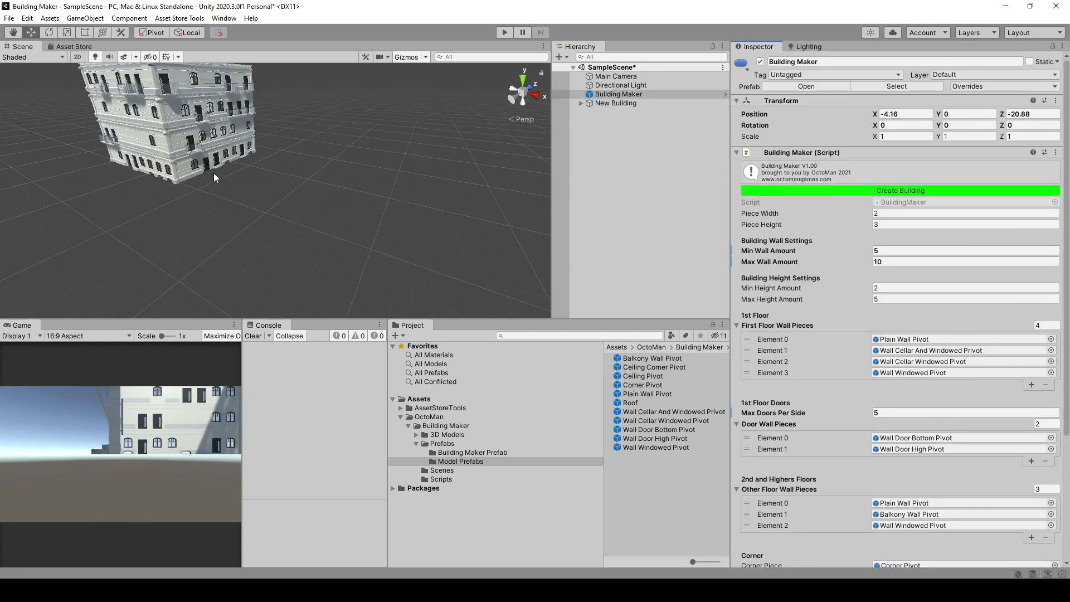
Step: Enable Create Roof and Create Street, then create a second building
scroll(799, 313, "down", 3)
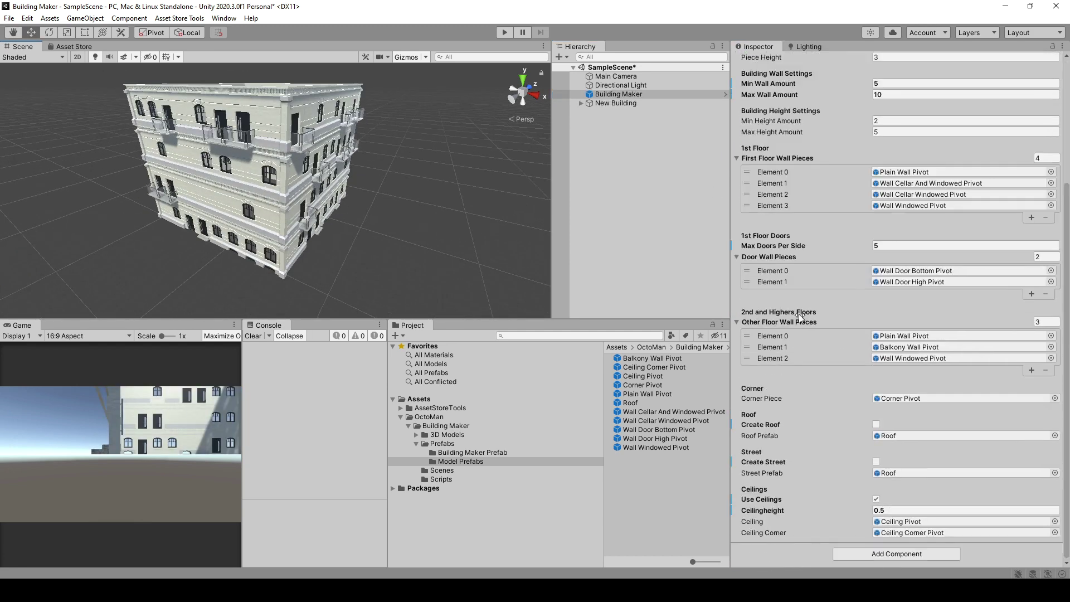
left_click(878, 425)
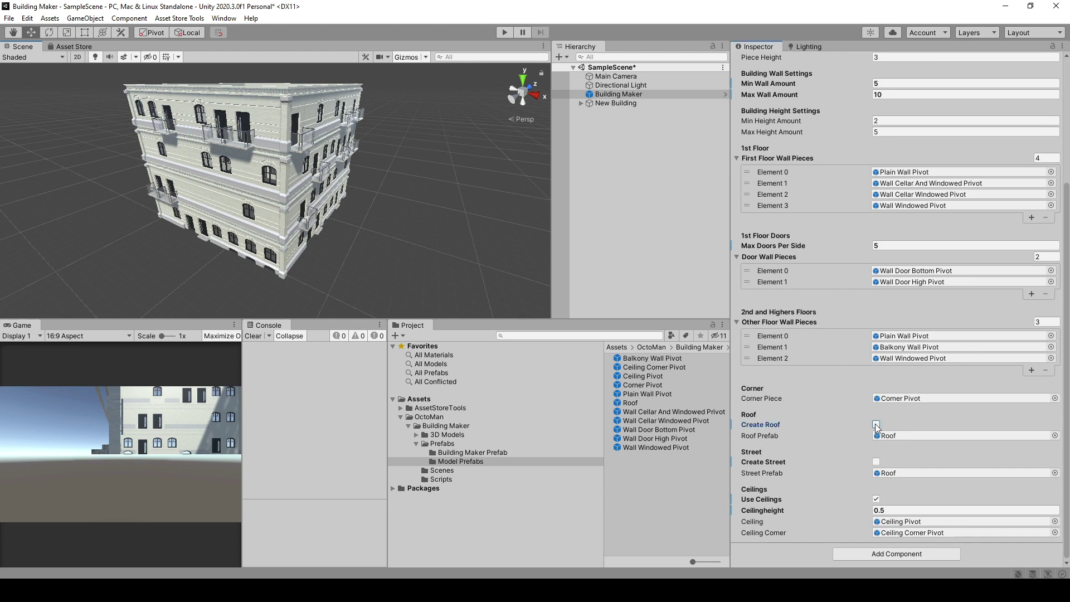
left_click(880, 462)
scroll(855, 155, "up", 3)
left_click(868, 190)
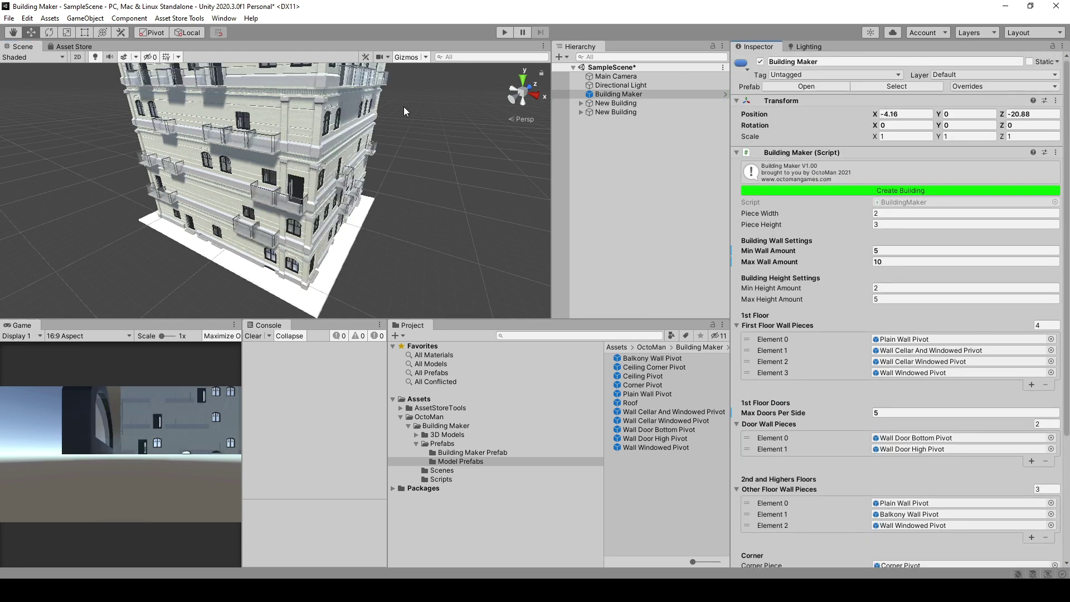
Step: Move the second building beside the first at 20.76, 0, 1.43
left_click(639, 111)
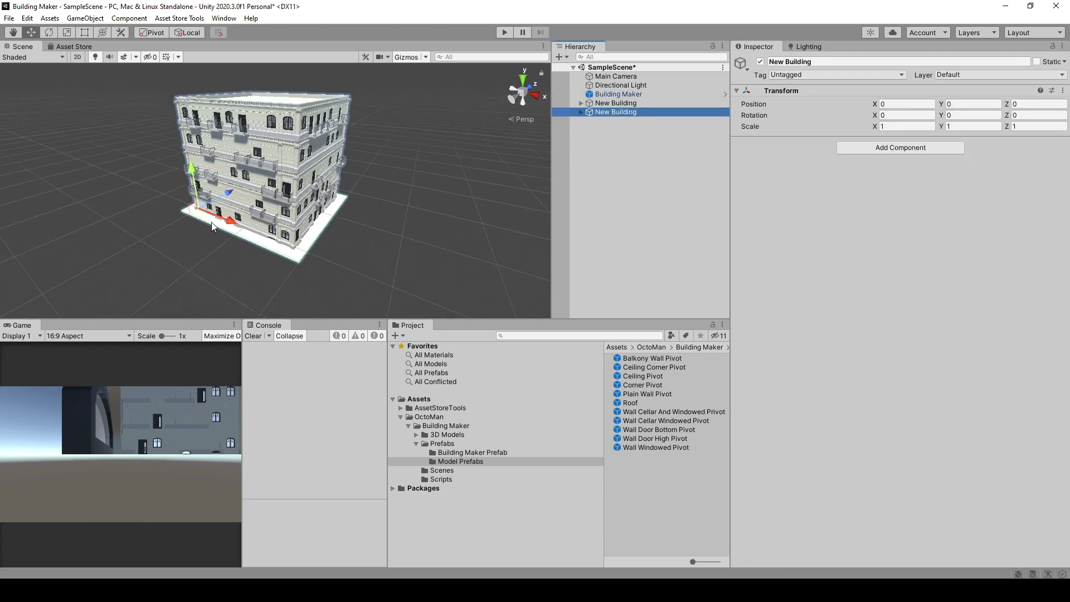
left_click_drag(195, 213, 323, 240)
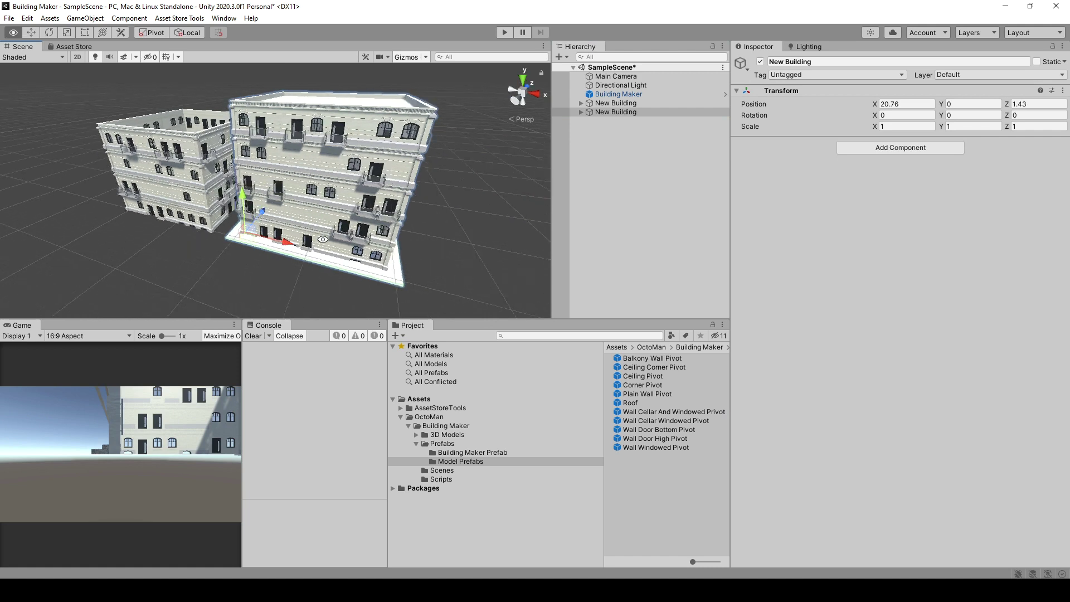
left_click_drag(367, 178, 319, 184, "alt")
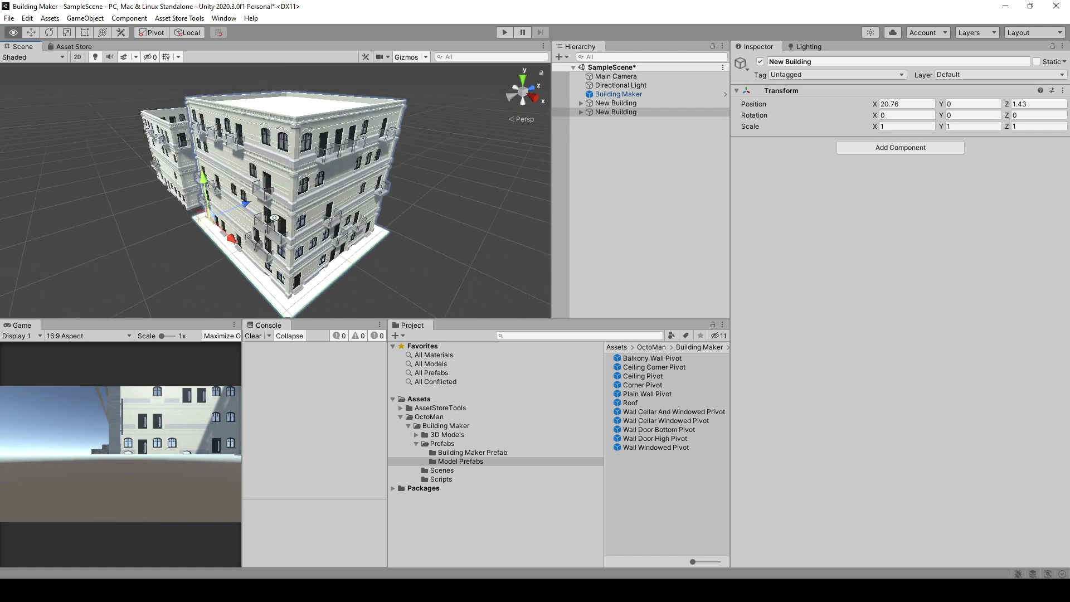
left_click_drag(278, 218, 162, 268, "alt")
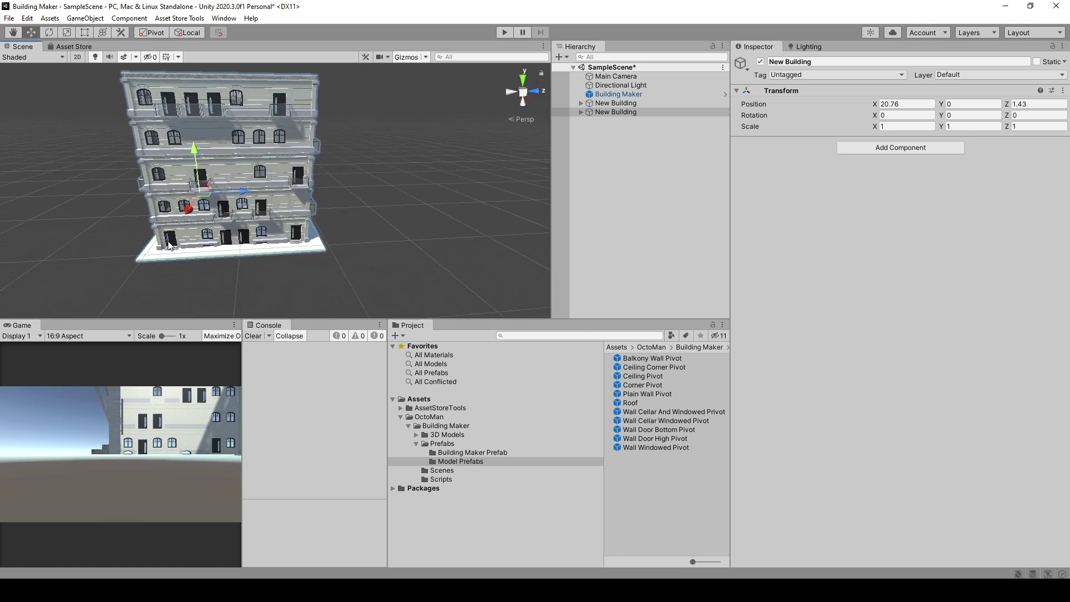
left_click_drag(239, 244, 156, 175, "alt")
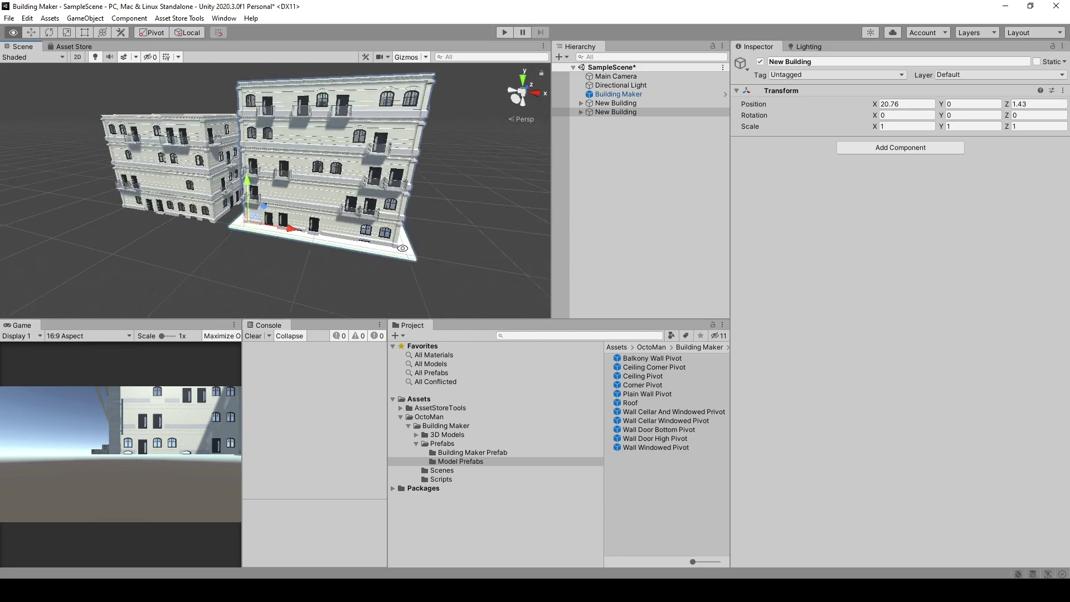